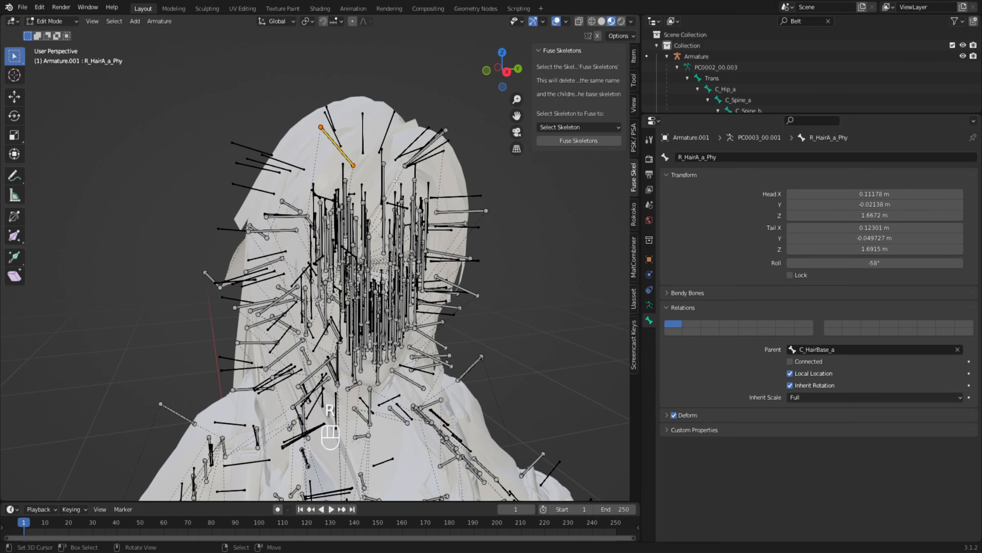
Leave Armature.001, put the armature named Armature into Edit Mode, and deselect all its bones.
middle_click_drag(360, 190, 319, 197)
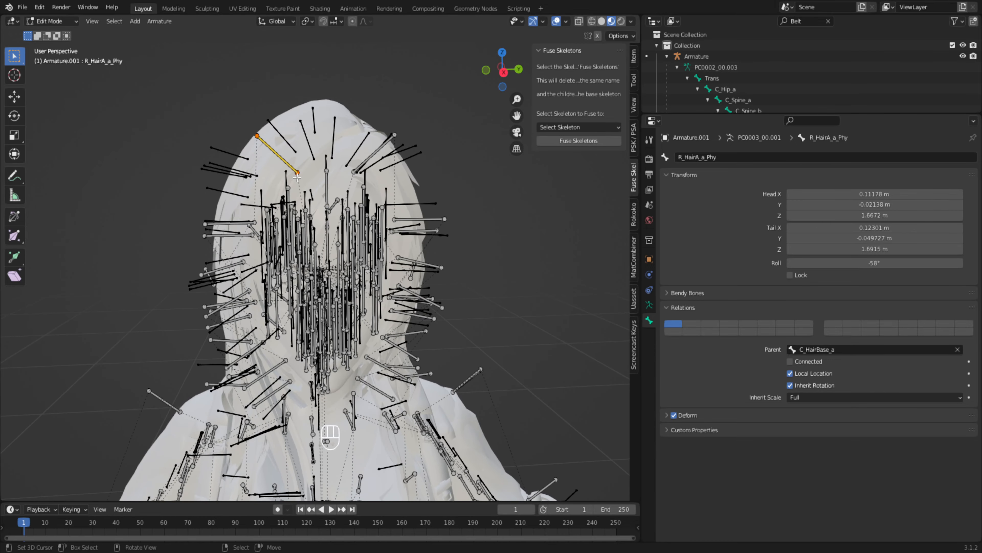
left_click(50, 23)
left_click(47, 30)
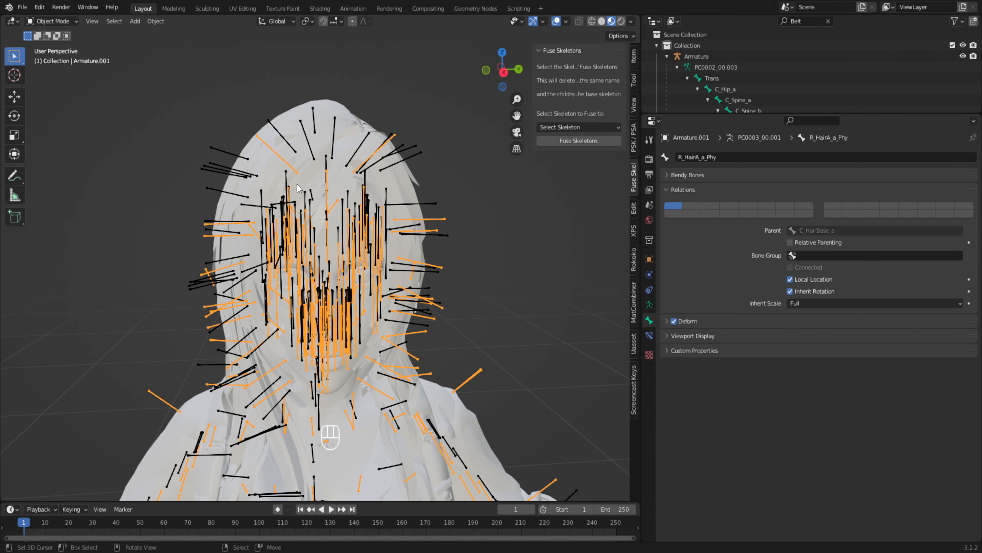
left_click(224, 168)
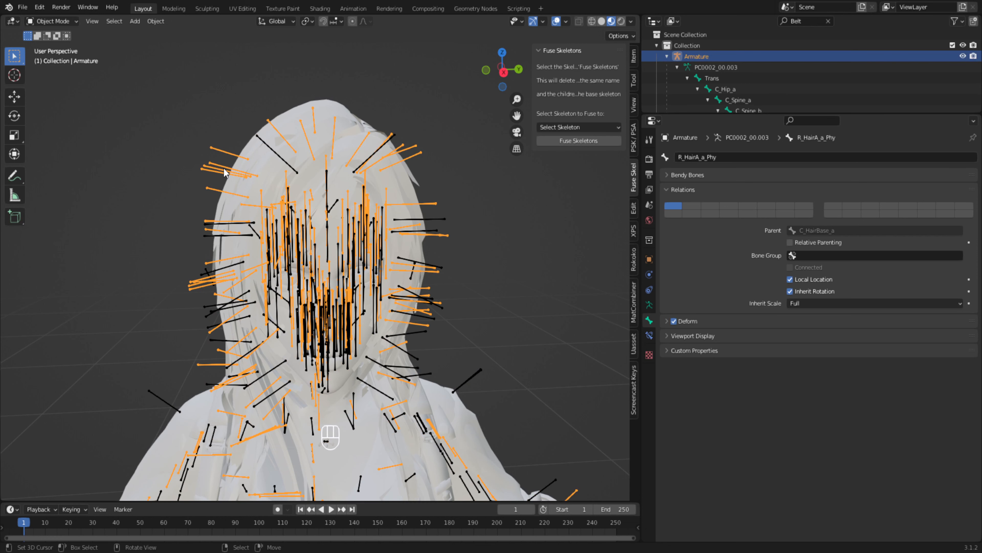
left_click(55, 22)
left_click(50, 46)
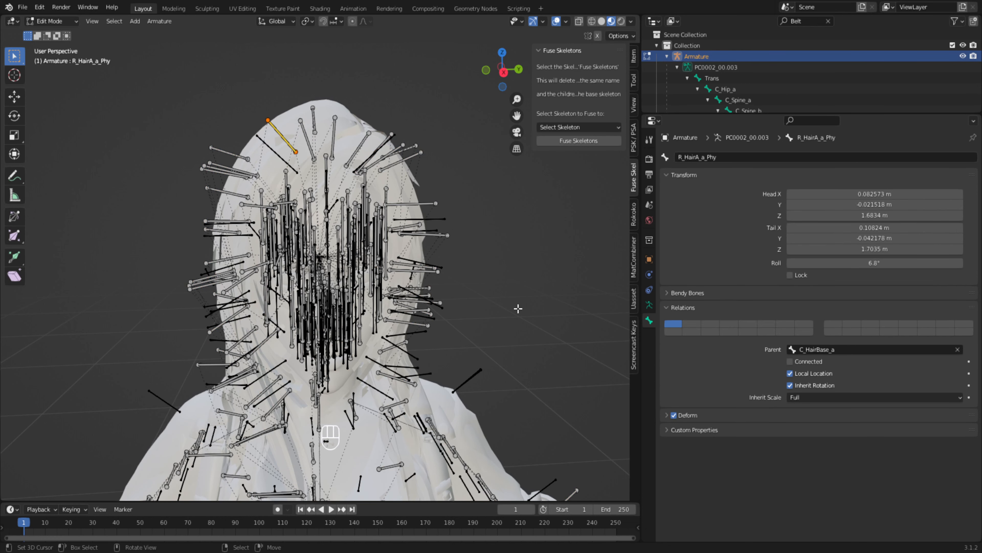
key("a")
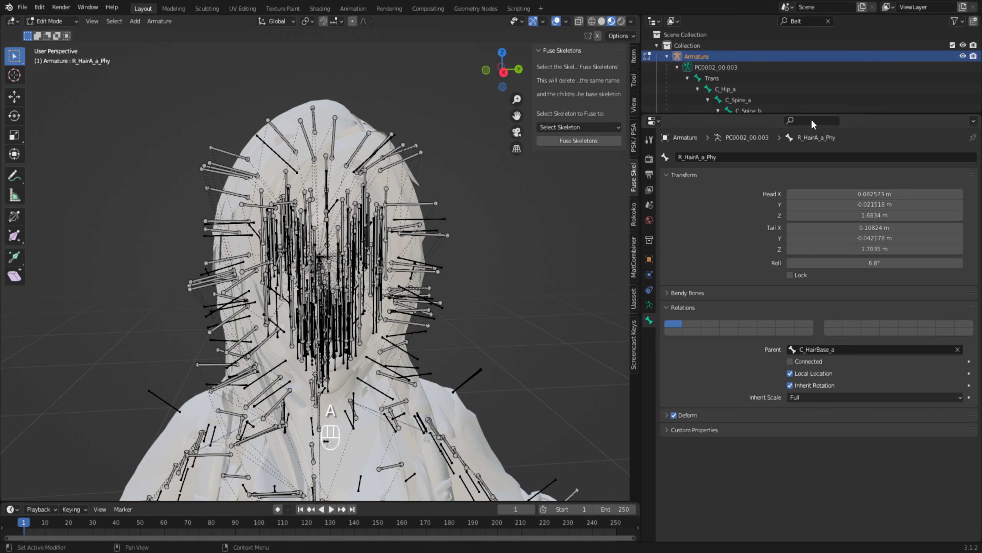
Enlarge the outliner, filter it for "Hair", and select the C_HairBase_a bone of Armature to inspect it.
left_click_drag(811, 114, 811, 331)
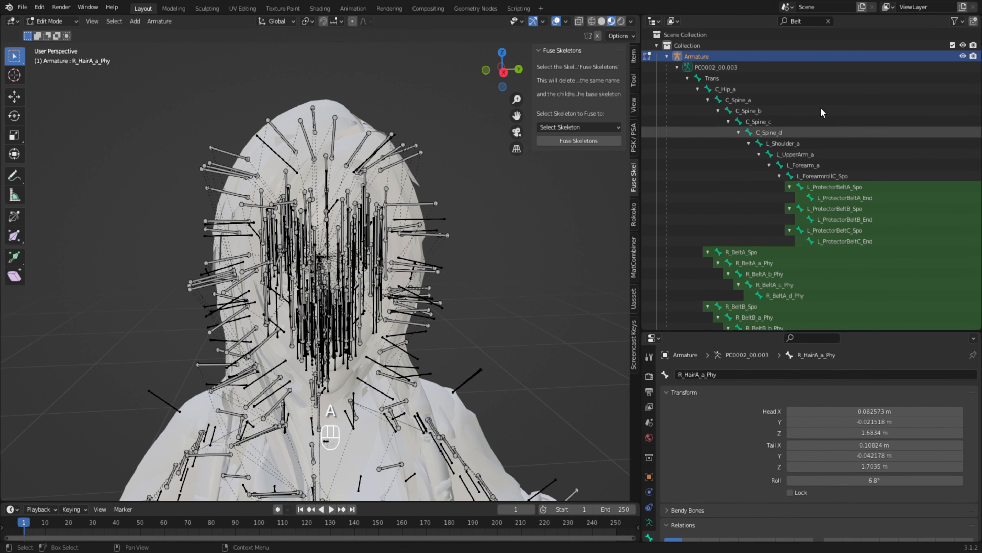
left_click(825, 21)
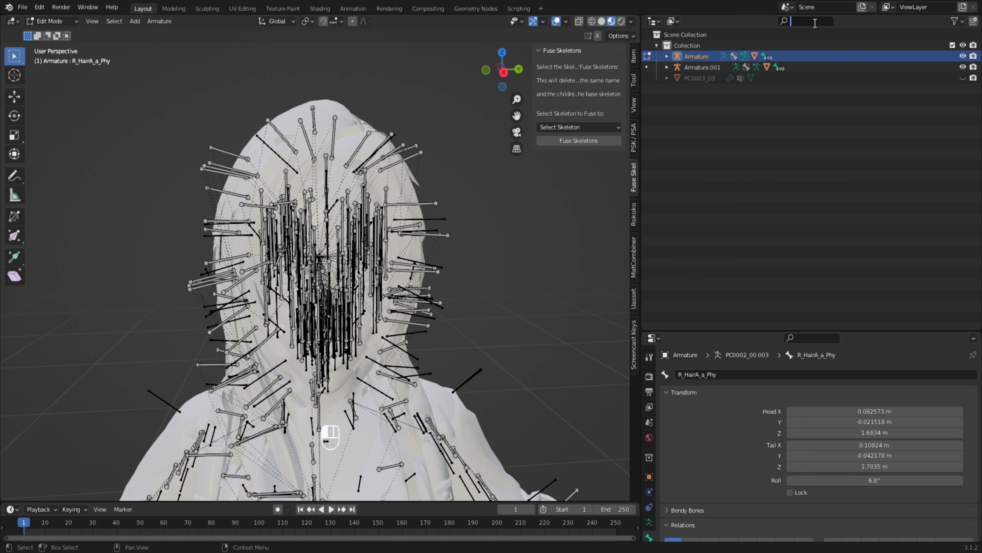
type("Hair")
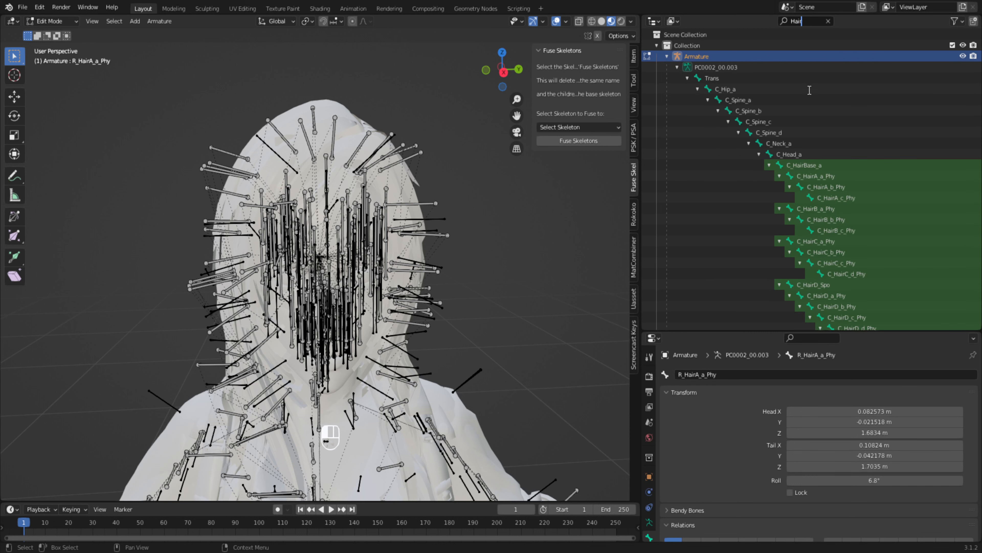
left_click(805, 167)
middle_click_drag(473, 191, 404, 257)
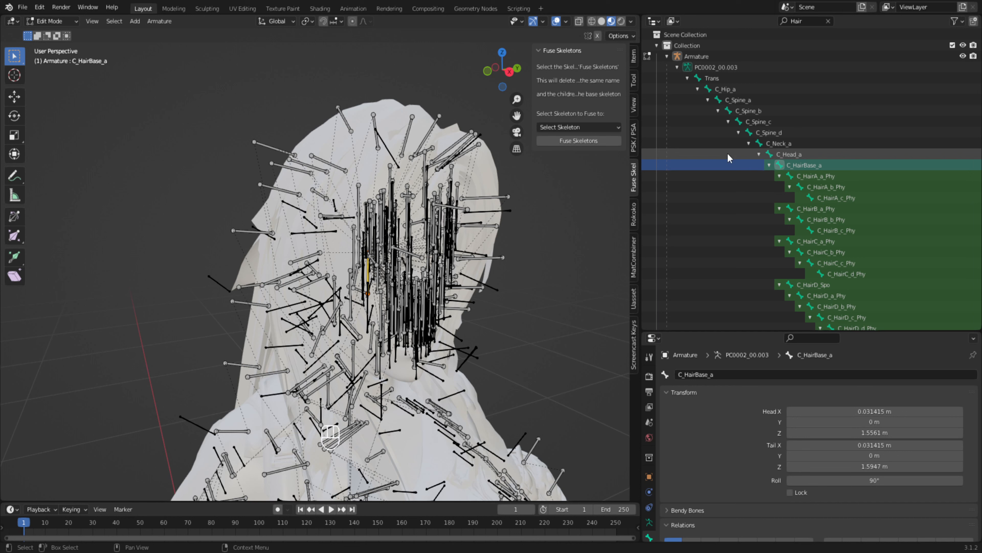
Delete all hair bones below C_HairBase_a in Armature, from C_HairA_a_Phy through L_HairE_h_Phy.
left_click(739, 174)
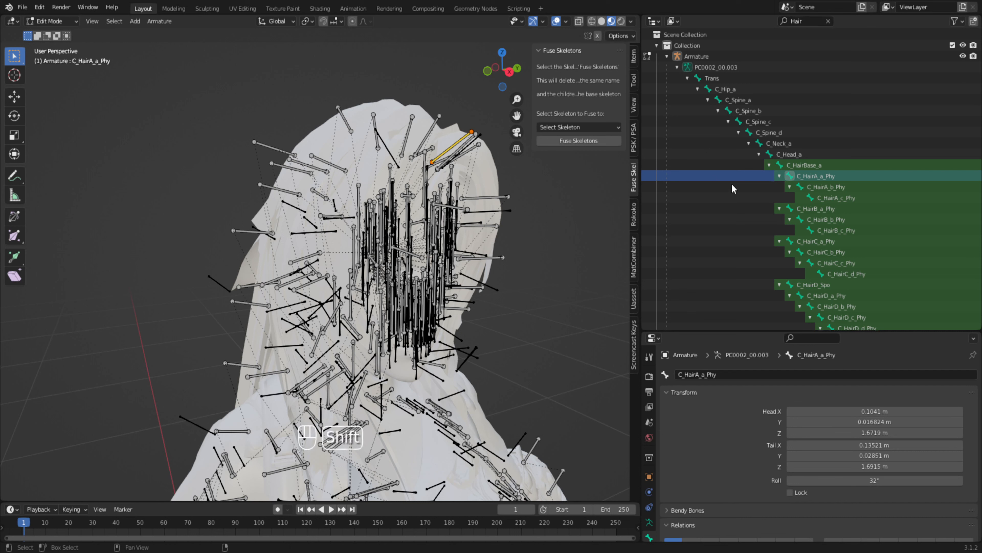
left_click_drag(713, 175, 822, 233, "shift")
scroll(805, 231, "down", 8)
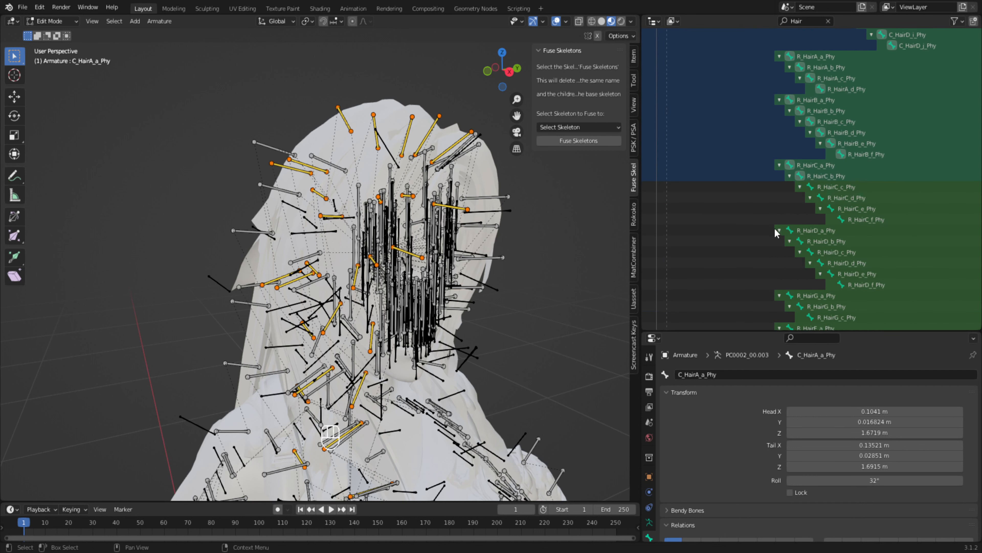
left_click_drag(729, 96, 895, 328, "shift")
scroll(799, 260, "down", 4)
scroll(798, 263, "down", 5)
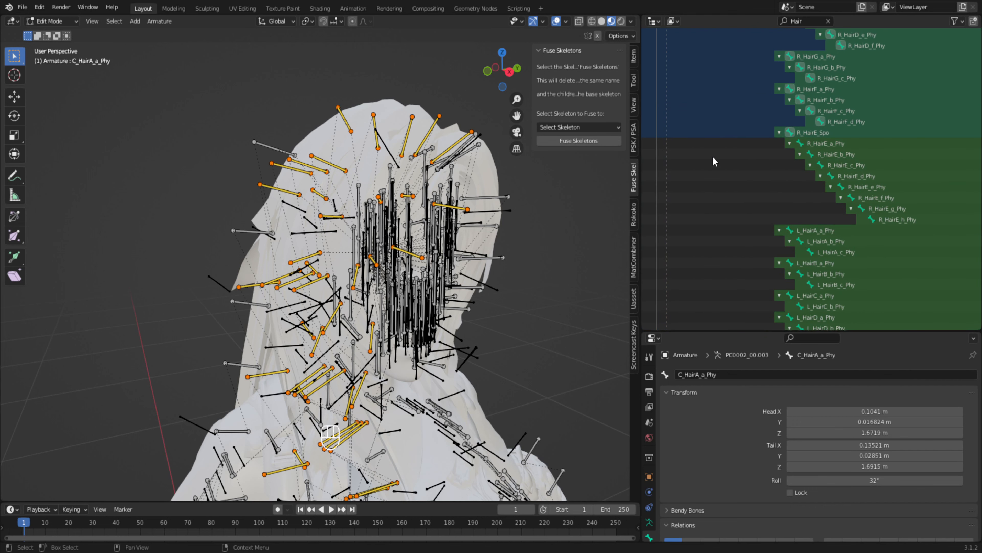
left_click_drag(707, 108, 860, 303, "shift")
scroll(772, 224, "down", 5)
scroll(772, 224, "down", 5)
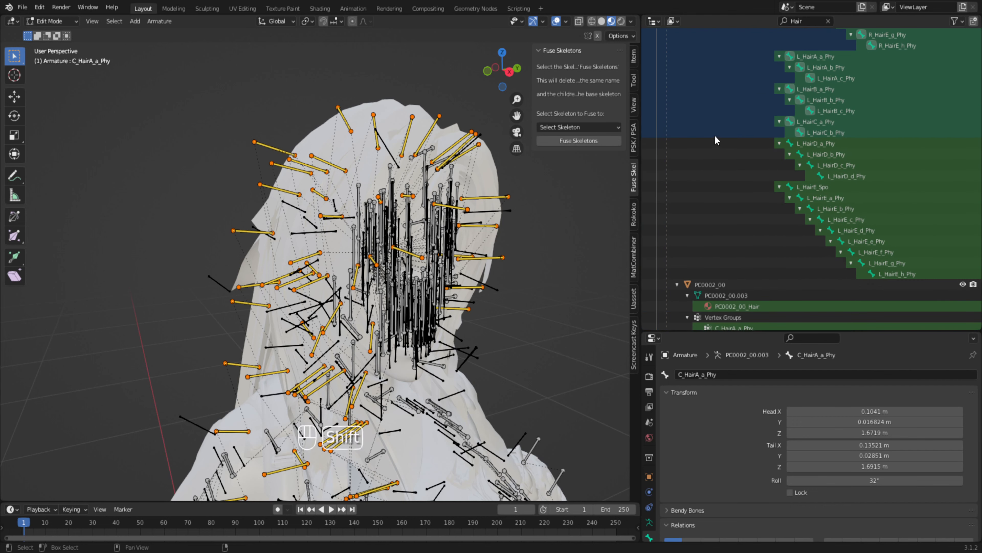
left_click_drag(713, 130, 862, 274, "shift")
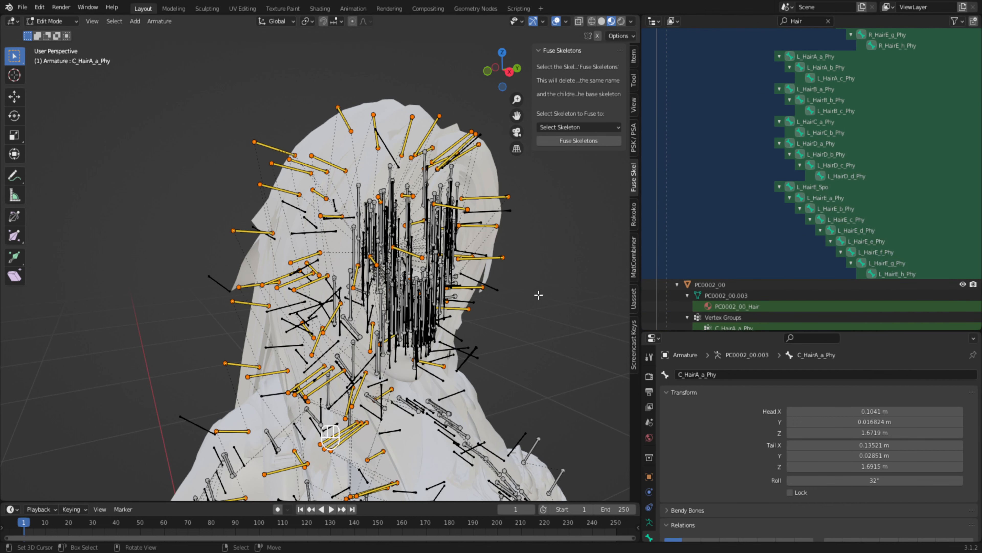
key("Delete")
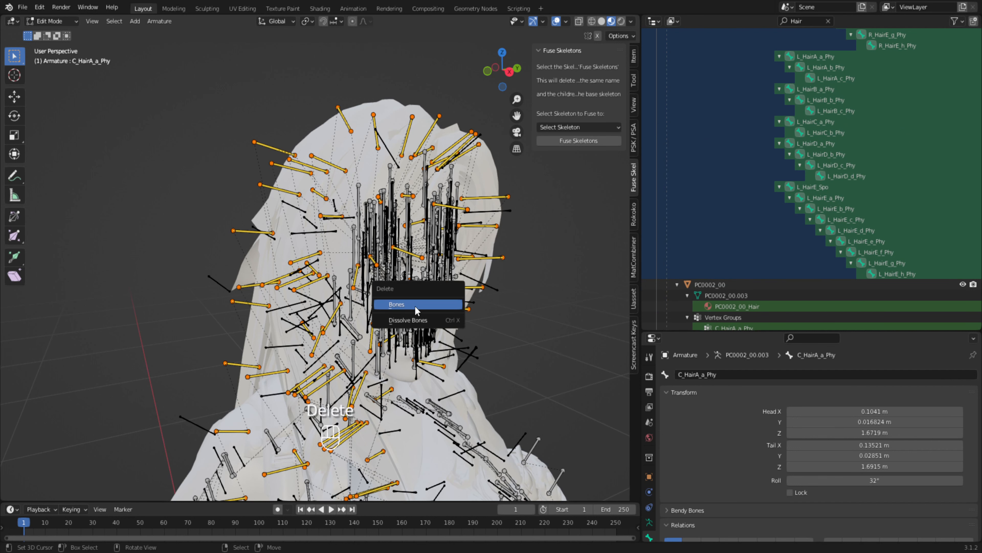
left_click(425, 305)
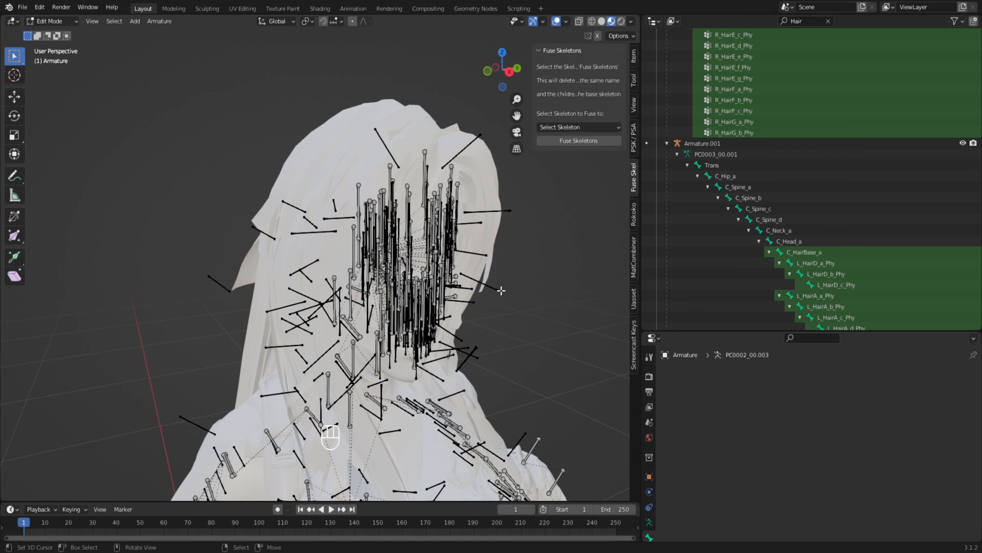
Reopen Armature in Edit Mode and pick bones around the hip and skirt, ending on R_SkirtC_Spo, to identify them.
scroll(449, 295, "down", 3)
middle_click_drag(327, 349, 303, 349)
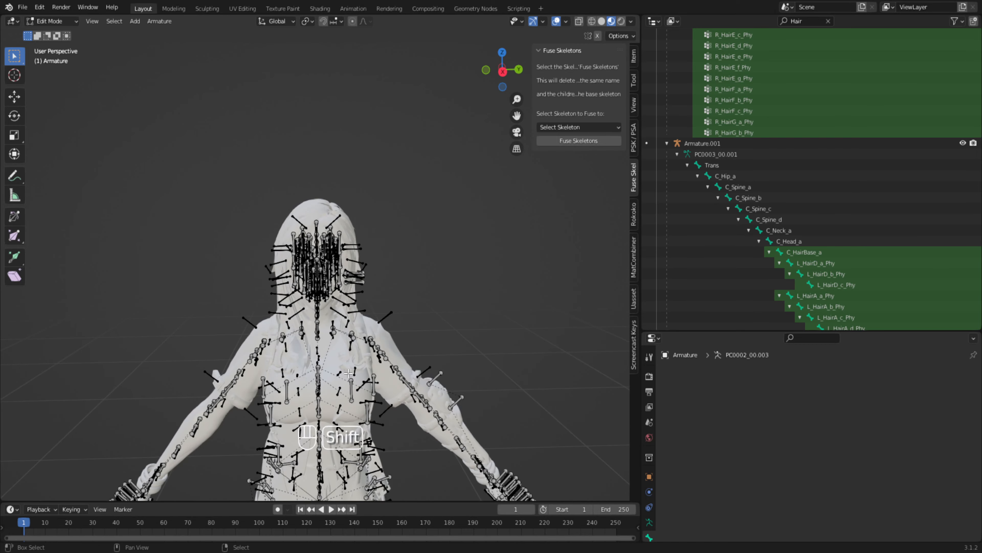
middle_click_drag(350, 265, 364, 66, "shift")
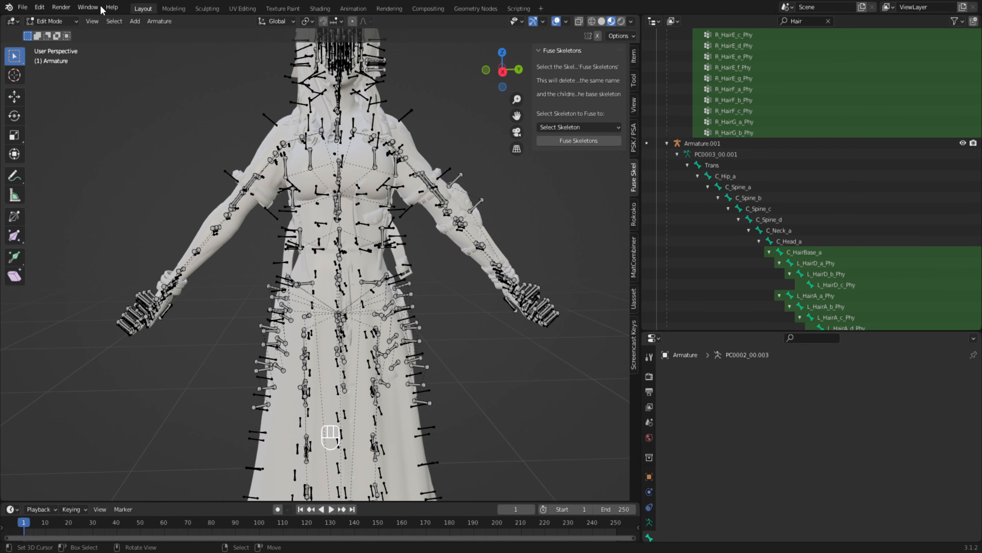
left_click(50, 21)
left_click(48, 32)
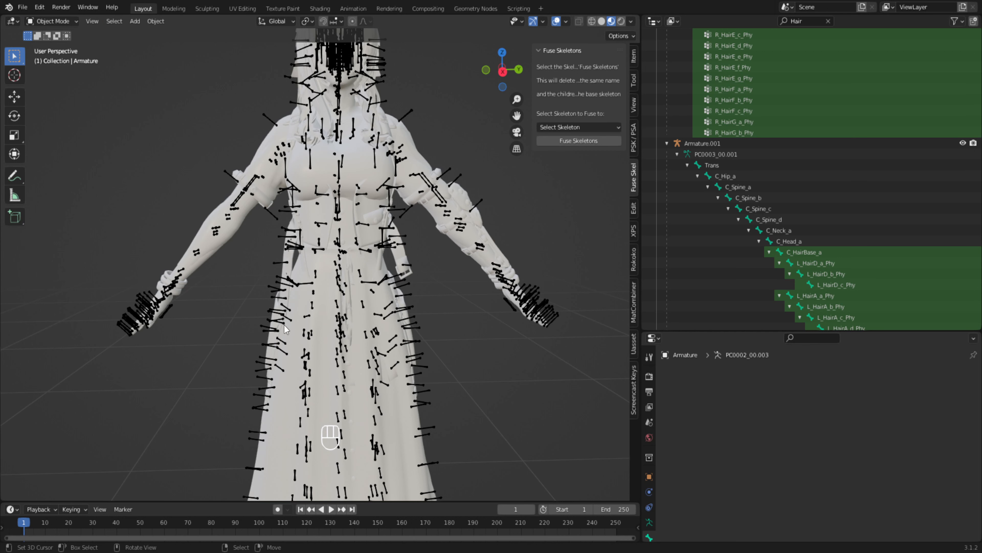
left_click(290, 325)
left_click(50, 21)
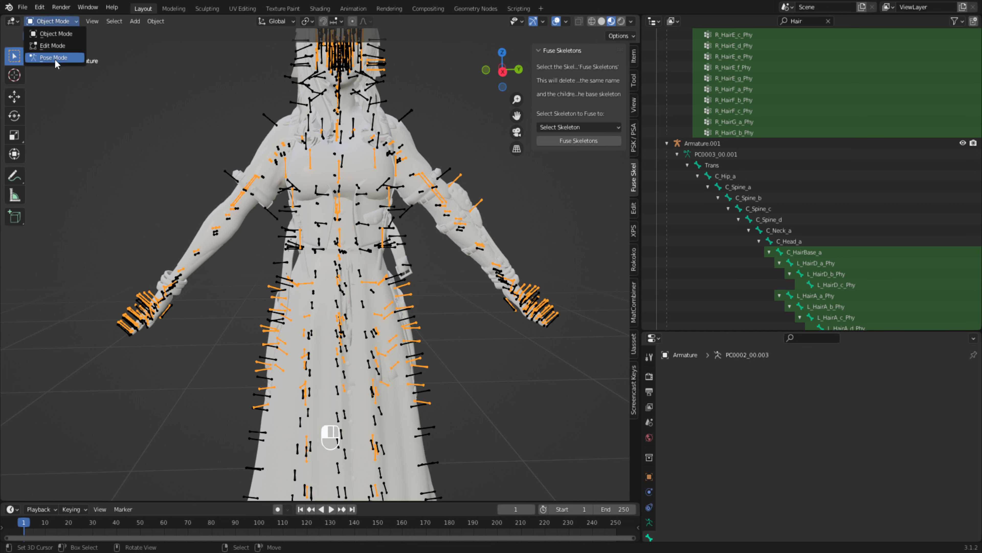
left_click(52, 44)
left_click(309, 285)
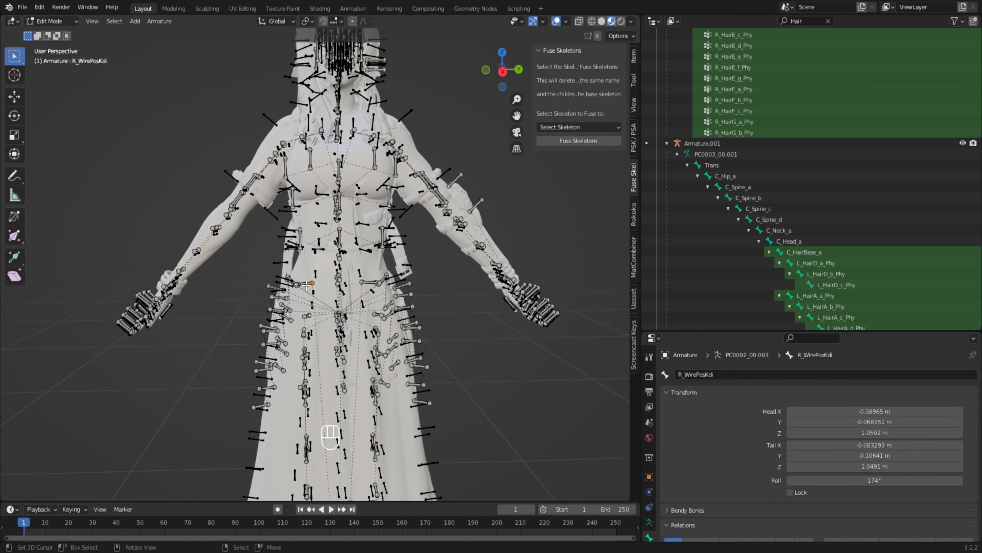
middle_click_drag(370, 322, 305, 306)
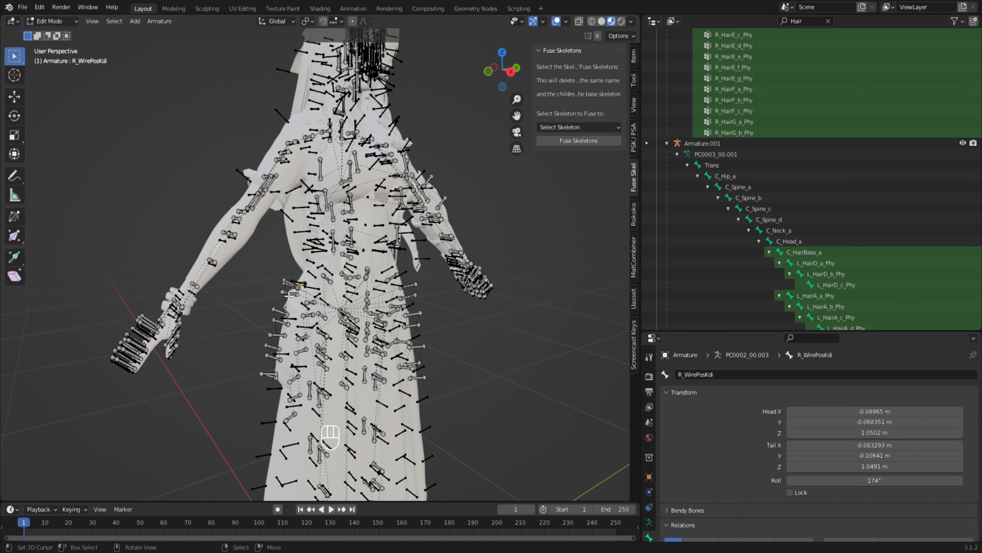
left_click_drag(289, 295, 297, 338)
Switch to Armature.001 in Edit Mode and pick its R_SkirtC_b_Phy bone to compare the skirt bones.
left_click(53, 21)
left_click(46, 30)
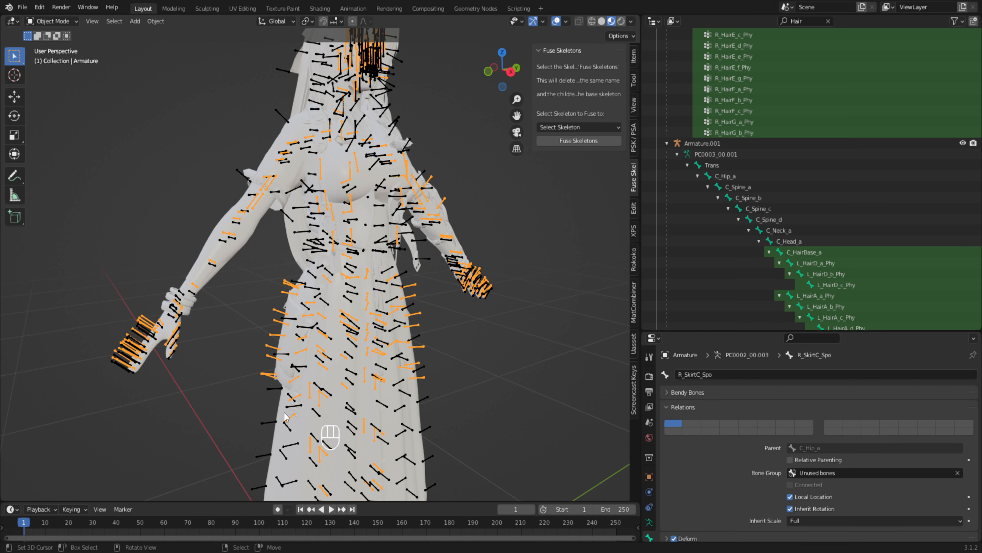
left_click(274, 391)
left_click(52, 21)
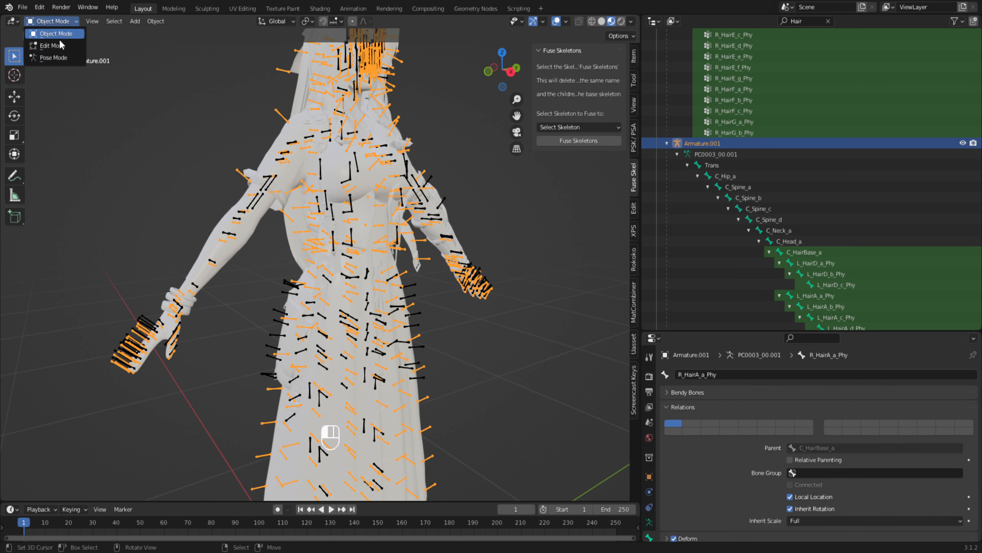
left_click(54, 45)
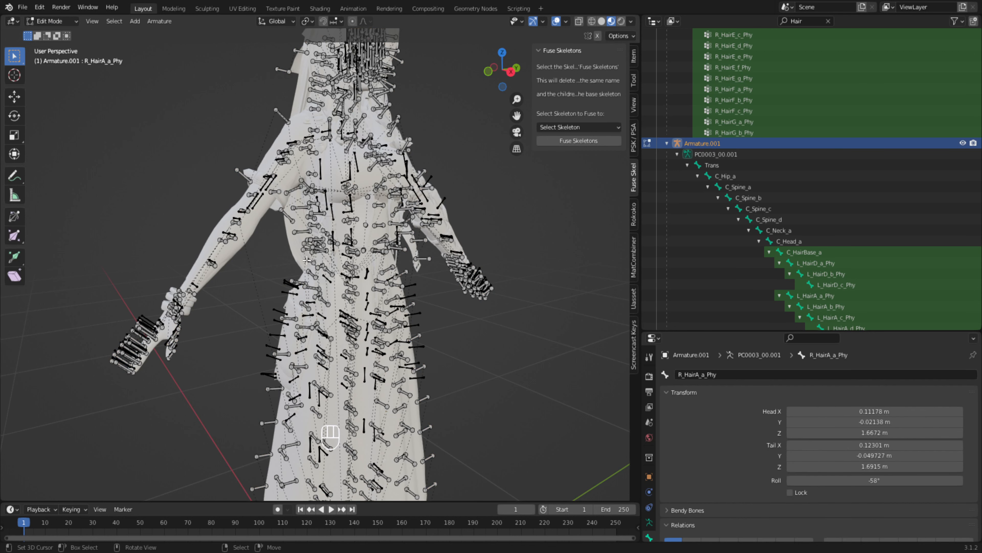
left_click(299, 282)
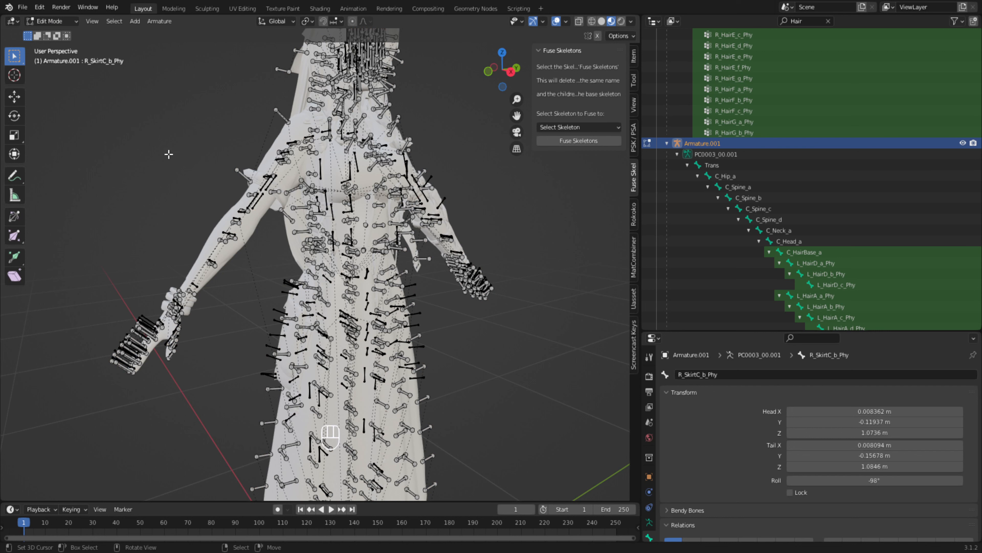
Leave Armature.001 and return to Armature in Edit Mode.
left_click(58, 21)
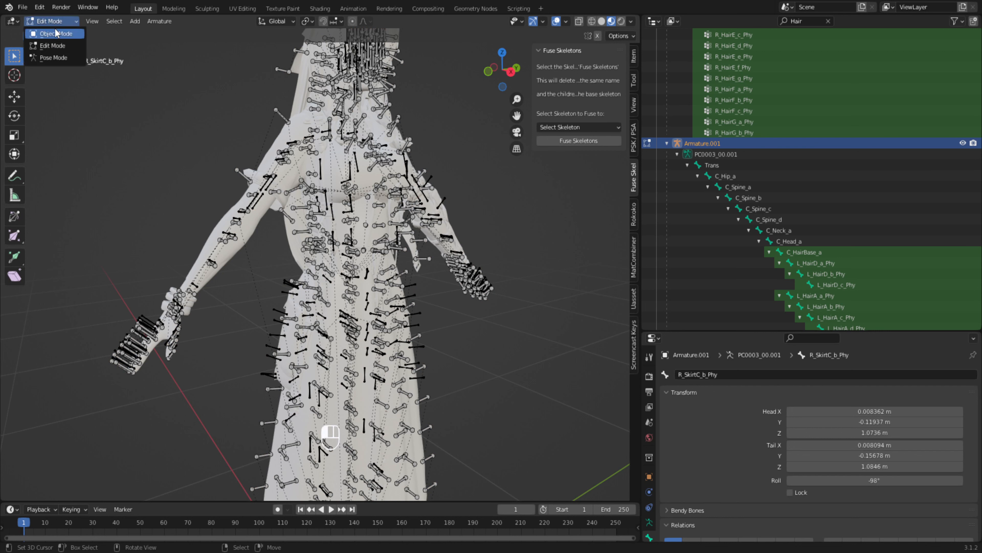
left_click(56, 34)
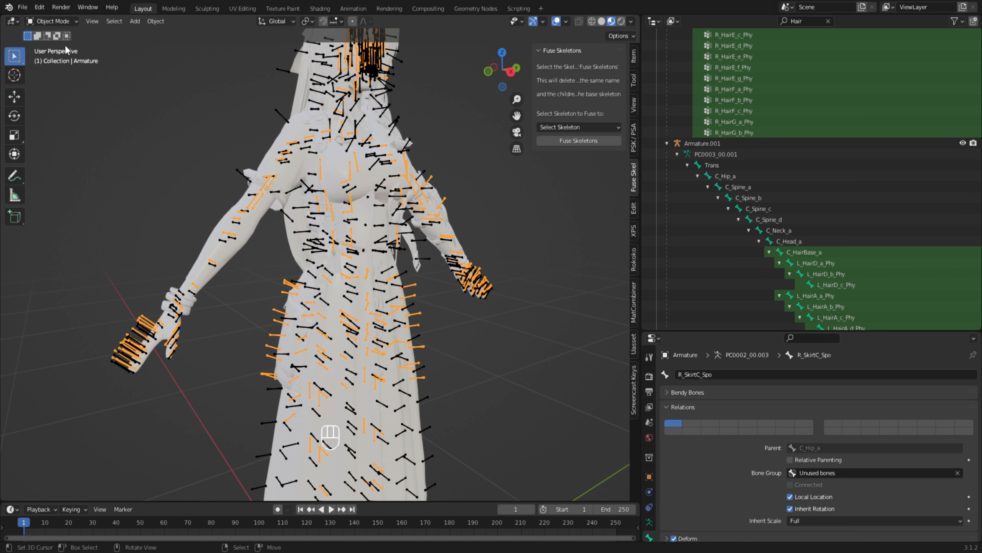
left_click(52, 21)
left_click(54, 44)
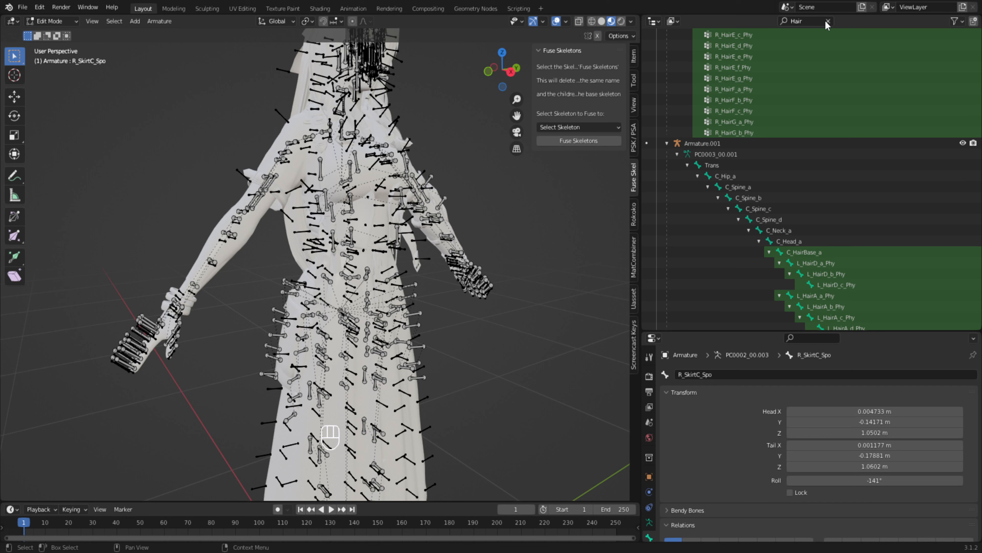
Filter the outliner for "Skirt" and bring the first skirt bones of Armature into view.
scroll(807, 87, "up", 10)
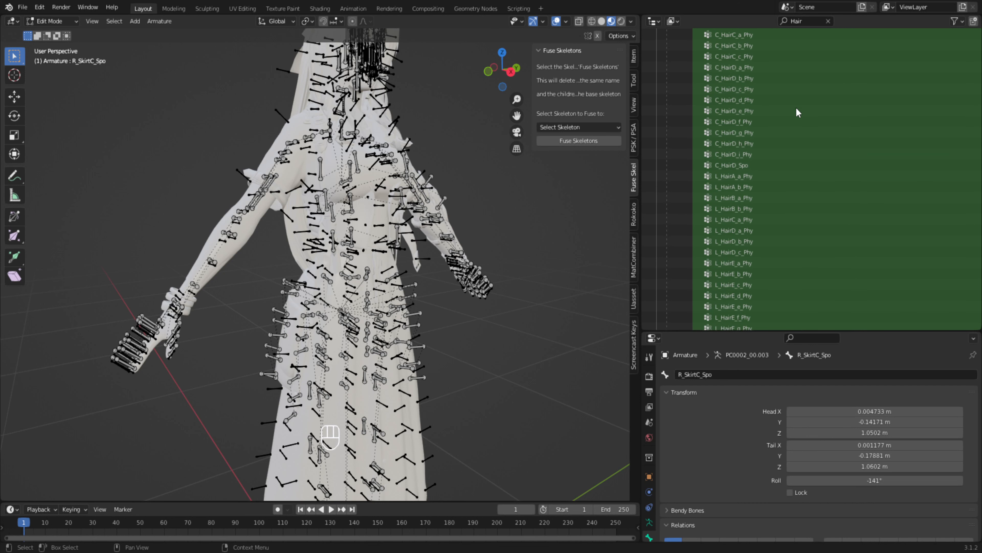
scroll(797, 112, "up", 5)
left_click(814, 21)
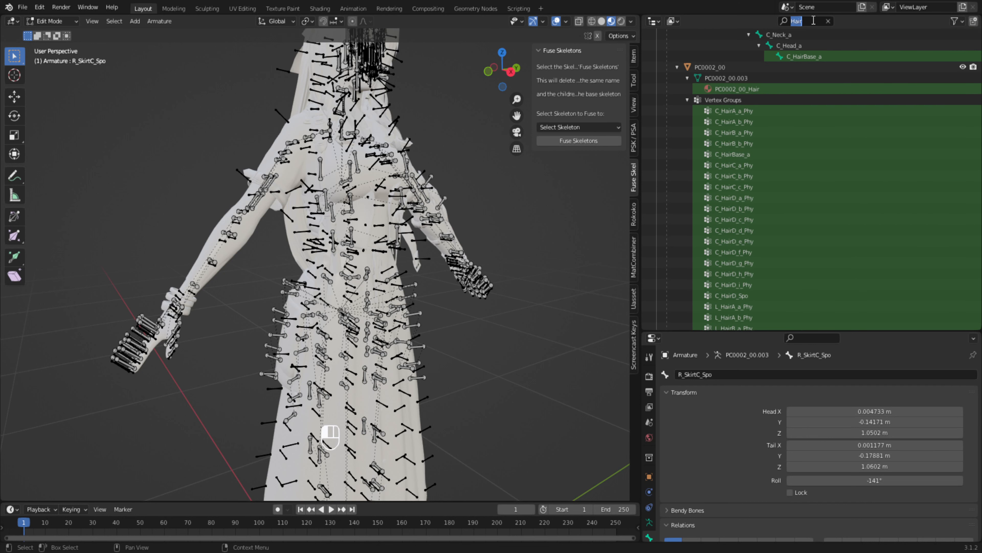
type("Skirt")
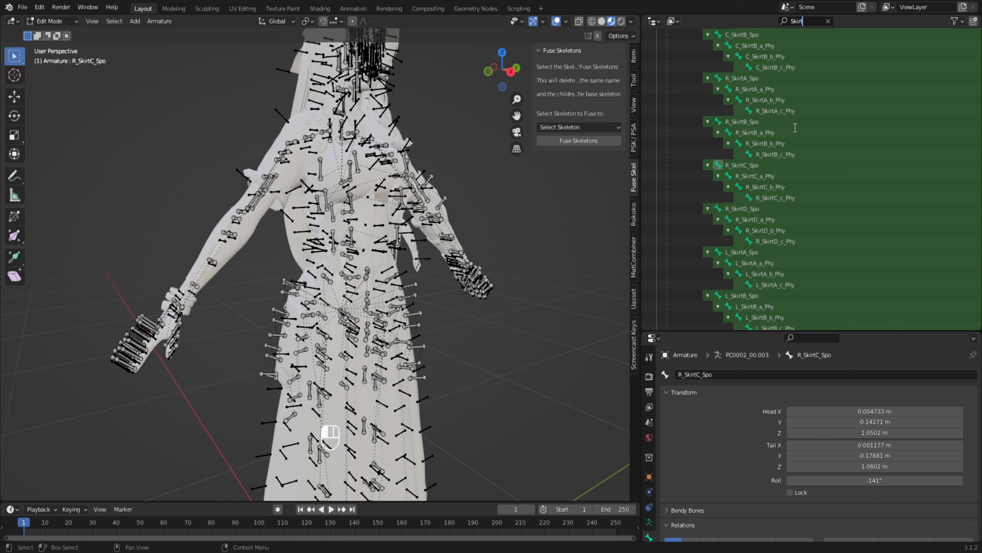
scroll(785, 163, "up", 5)
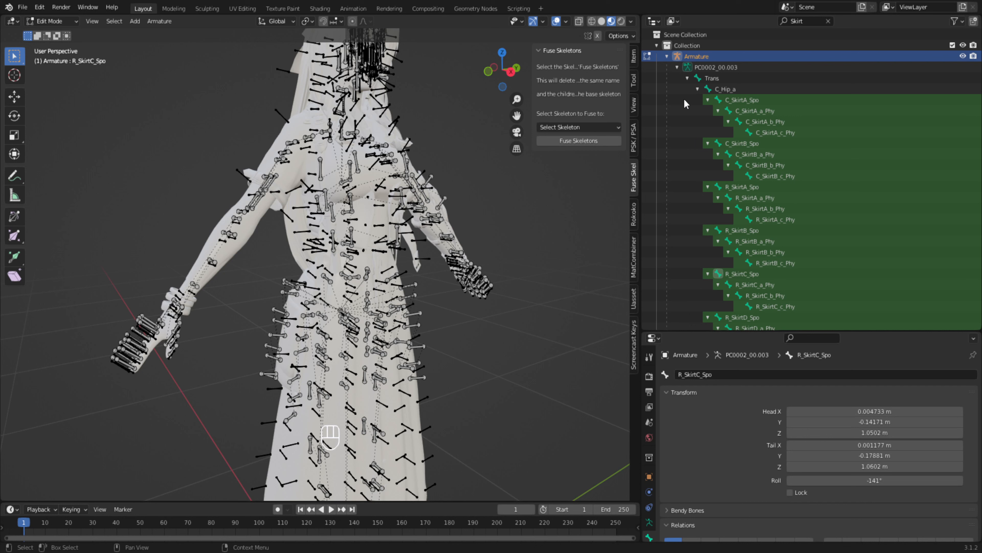
Select all the skirt bones of Armature in the outliner, from C_SkirtA_Spo to L_SkirtD_c_Phy, and delete them.
left_click_drag(681, 102, 833, 296)
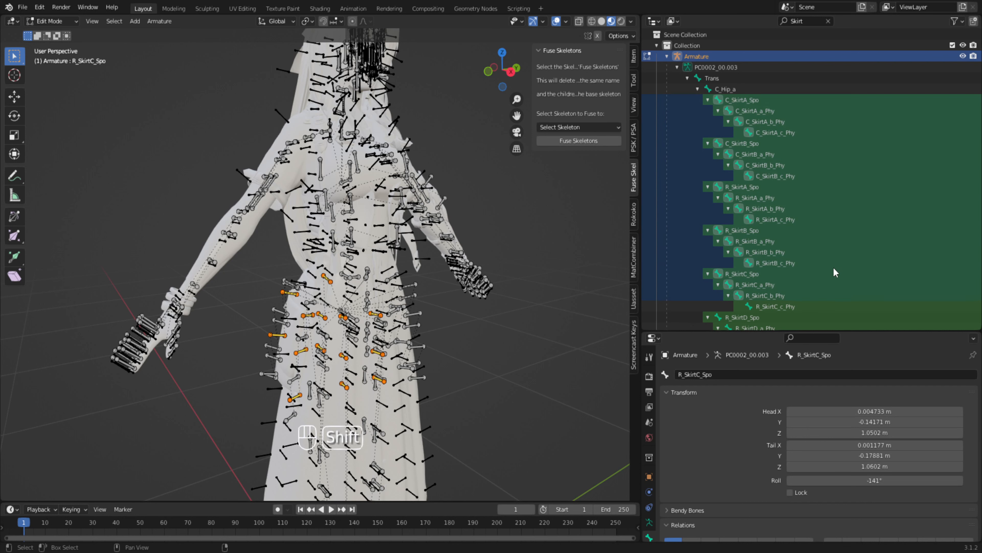
scroll(782, 220, "down", 8)
scroll(780, 220, "down", 3)
left_click_drag(695, 56, 836, 291, "shift")
key("Delete")
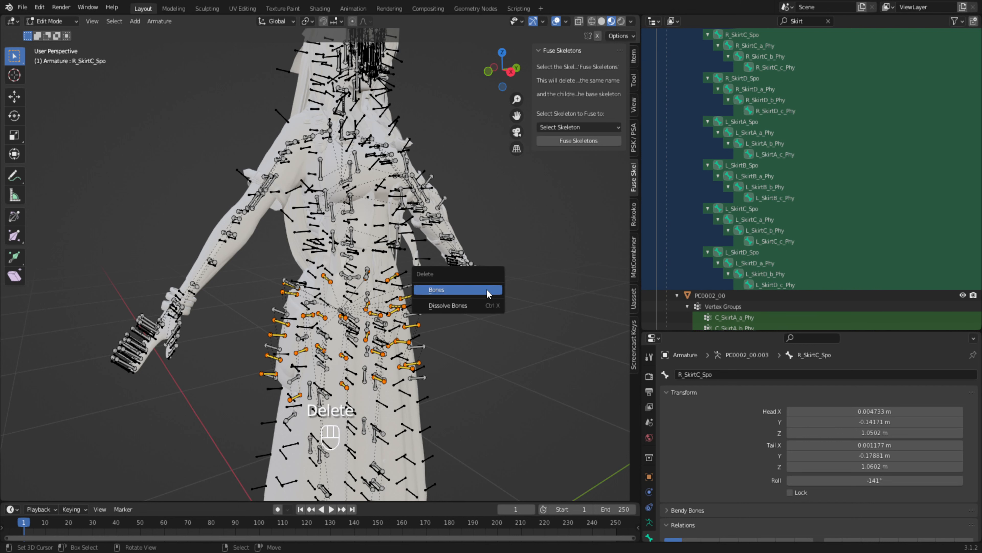
left_click(486, 293)
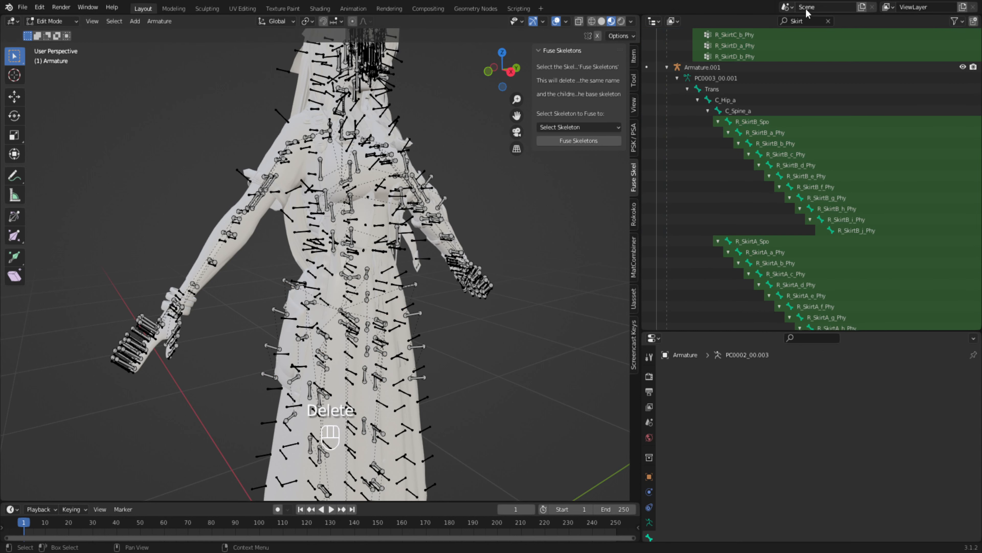
Filter the outliner for "Belt" and bring the first belt bones of Armature into view.
left_click(811, 21)
type("Belt")
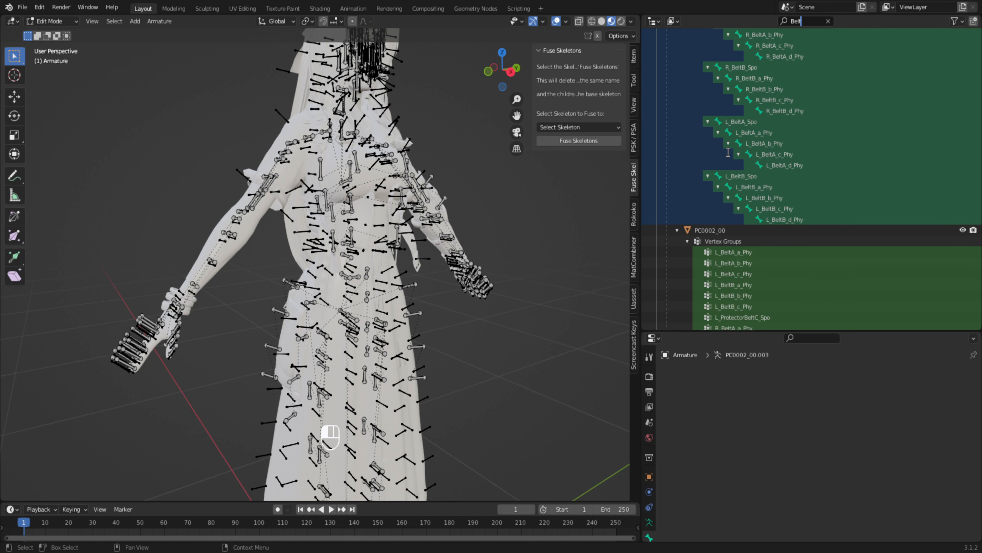
key("Return")
scroll(739, 162, "up", 5)
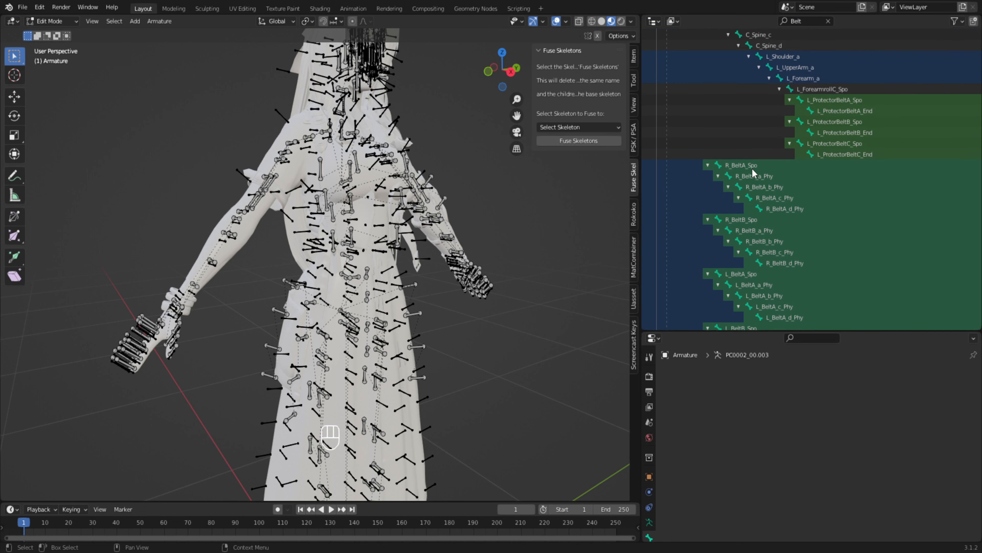
Select Armature's L_ProtectorBelt bones and all its R_Belt and L_Belt chains through L_BeltB_d_Phy, and delete them.
left_click(765, 103)
left_click_drag(681, 103, 783, 275)
scroll(782, 271, "down", 2)
left_click_drag(691, 178, 792, 267, "shift")
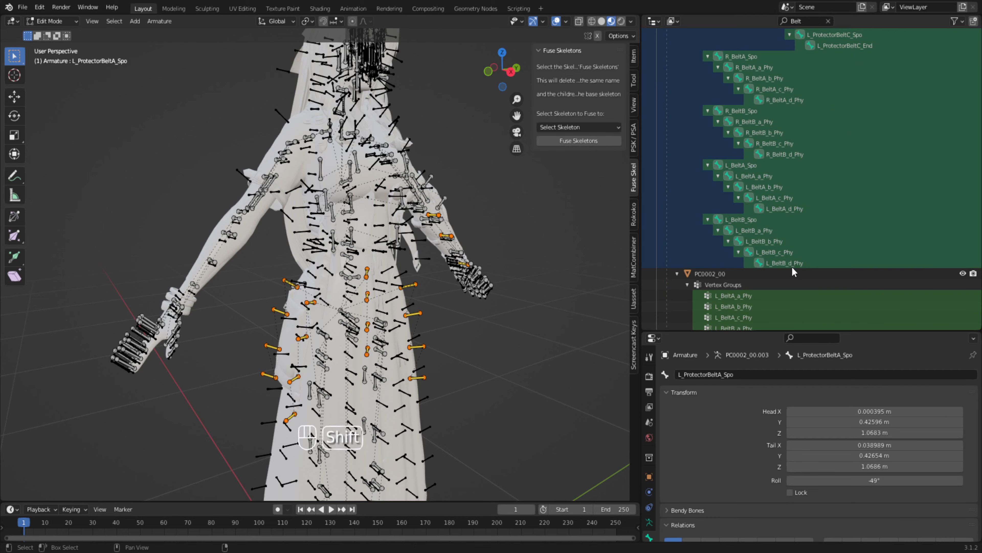
key("x")
left_click(445, 223)
Examine Armature's remaining left arm bones by picking the biceps and protector end bones, cancelling any movement.
middle_click_drag(445, 223, 367, 280)
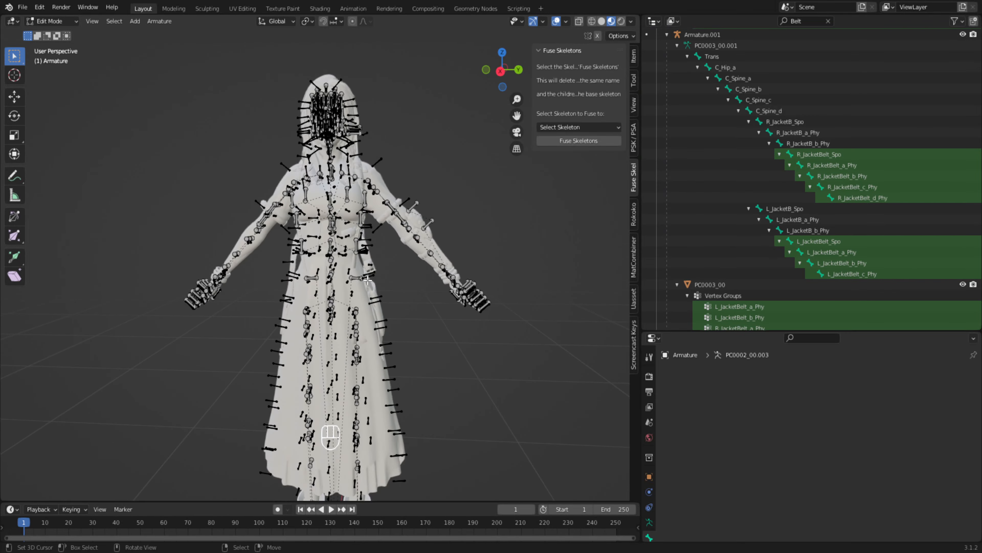
scroll(410, 181, "up", 2)
left_click(428, 178)
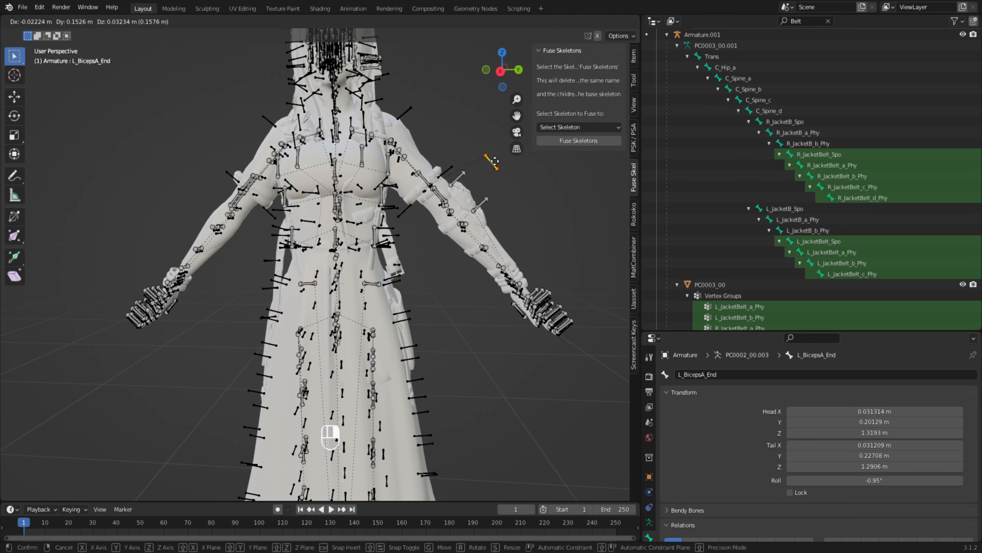
left_click(437, 198)
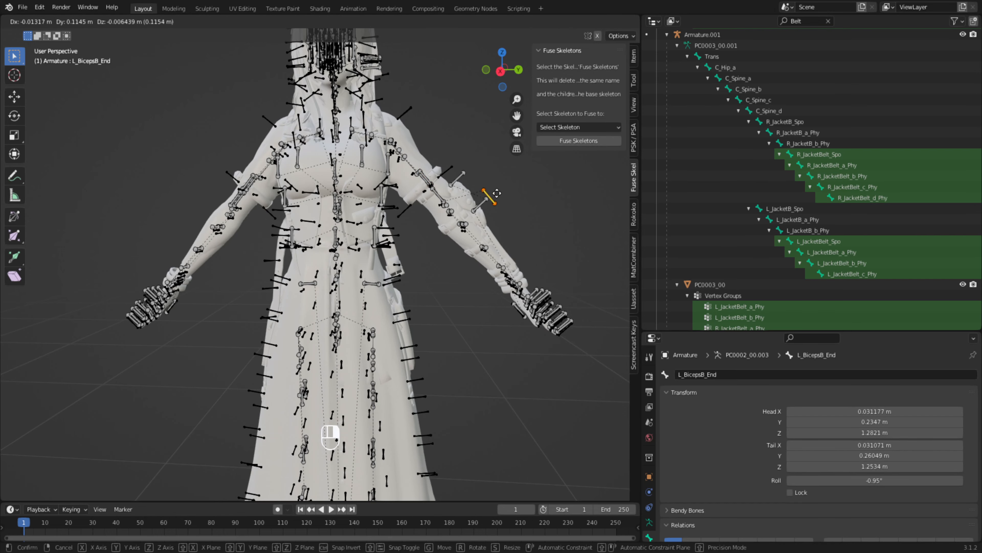
middle_click_drag(437, 198, 471, 234)
left_click(460, 182)
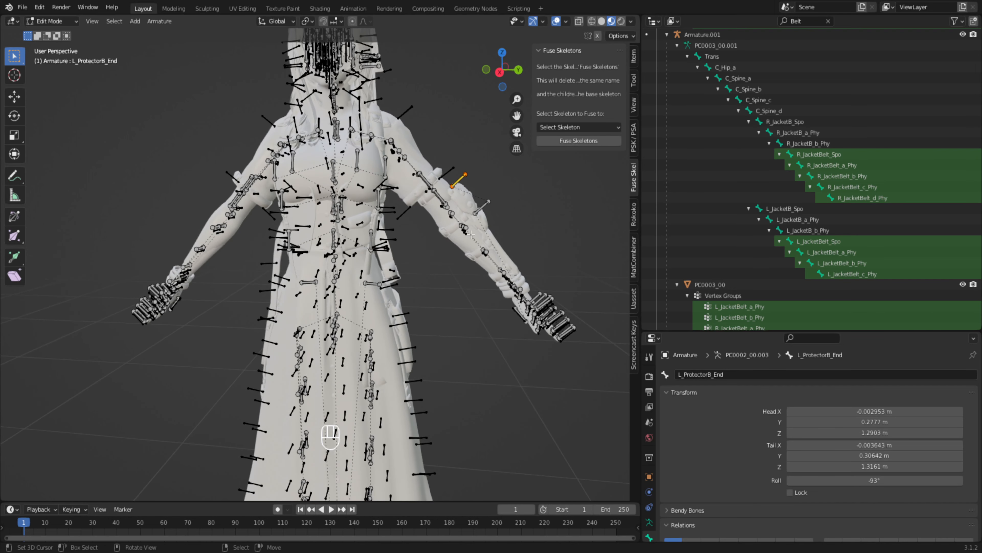
mouse_move(480, 206)
right_mouse_down()
mouse_move(516, 235)
mouse_move(497, 203)
mouse_move(495, 215)
right_mouse_up()
key("Escape")
left_click(458, 187)
Inspect the remaining chest bones of Armature by picking R_SuspenderC_b_Phy and L_SuspenderD_b_Phy, cancelling any movement.
middle_click_drag(234, 193, 343, 241)
scroll(332, 327, "down", 3)
middle_click_drag(327, 365, 353, 337)
scroll(334, 191, "up", 2)
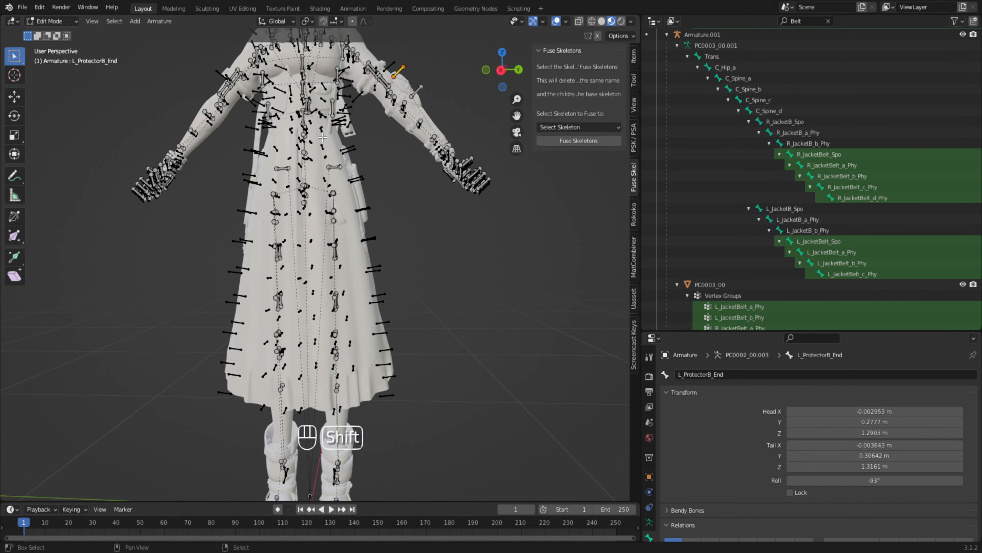
middle_click_drag(334, 191, 361, 331, "shift")
scroll(217, 143, "up", 3)
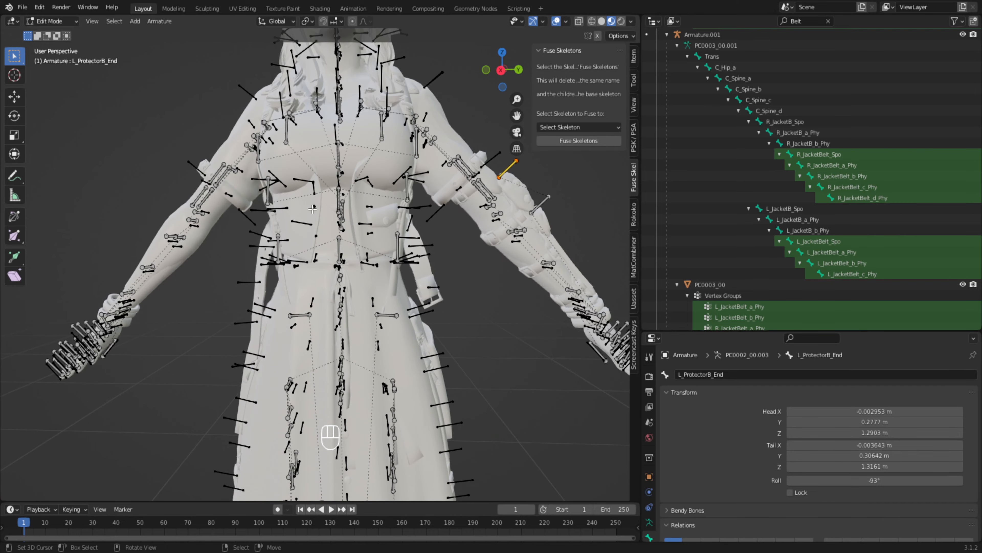
middle_click_drag(386, 206, 325, 202)
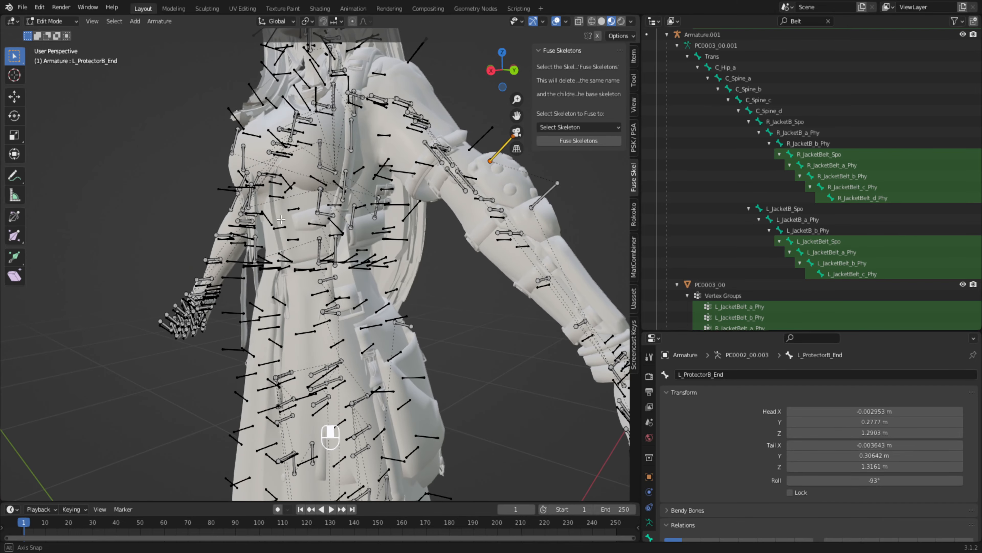
left_click(244, 157)
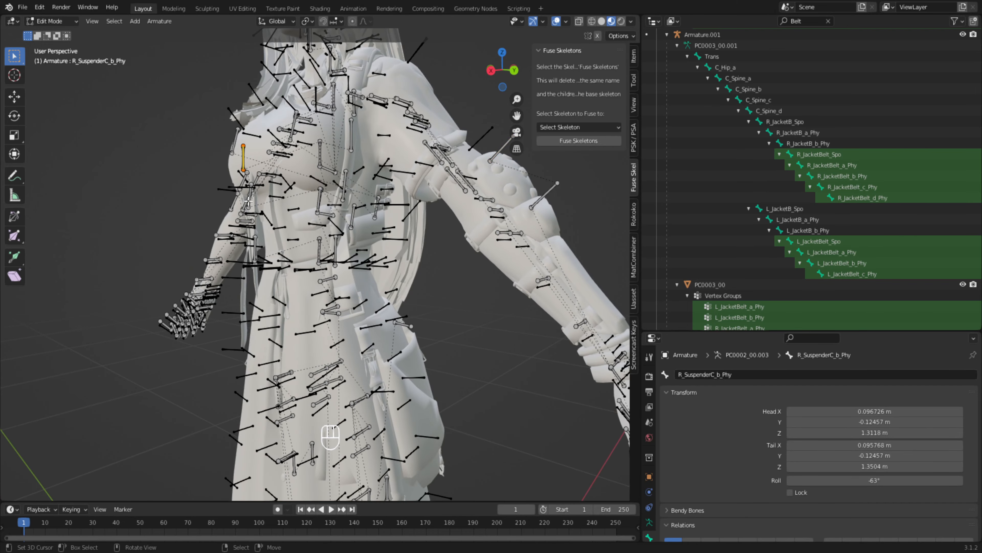
middle_click_drag(286, 211, 454, 215)
right_click_drag(356, 188, 444, 193)
right_click(445, 193)
middle_click_drag(403, 210, 341, 214)
right_click_drag(421, 199, 484, 197)
Return Armature to Object Mode and test-move Armature.001 and Armature separately to compare what each carries, cancelling both moves.
left_click(29, 21)
left_click(68, 33)
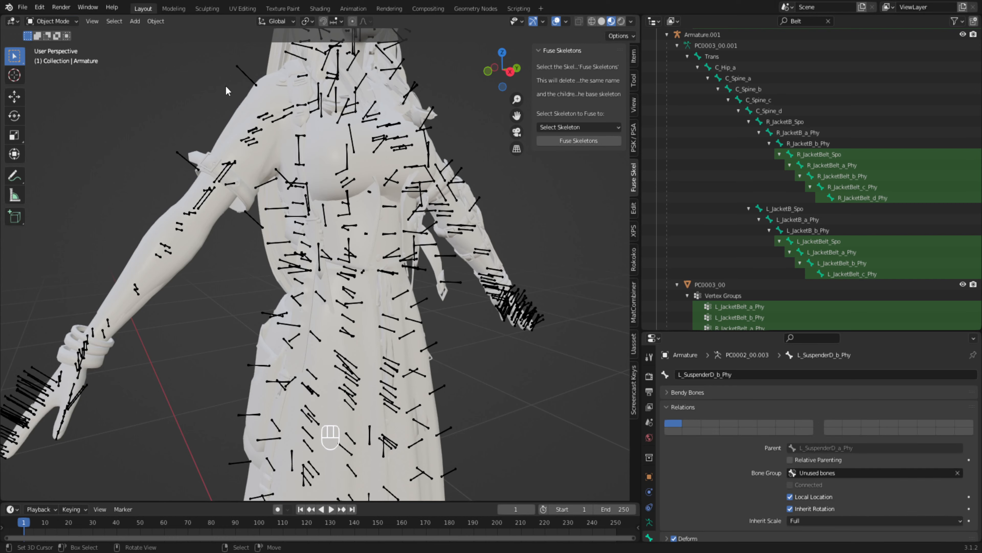
right_click_drag(234, 75, 199, 82)
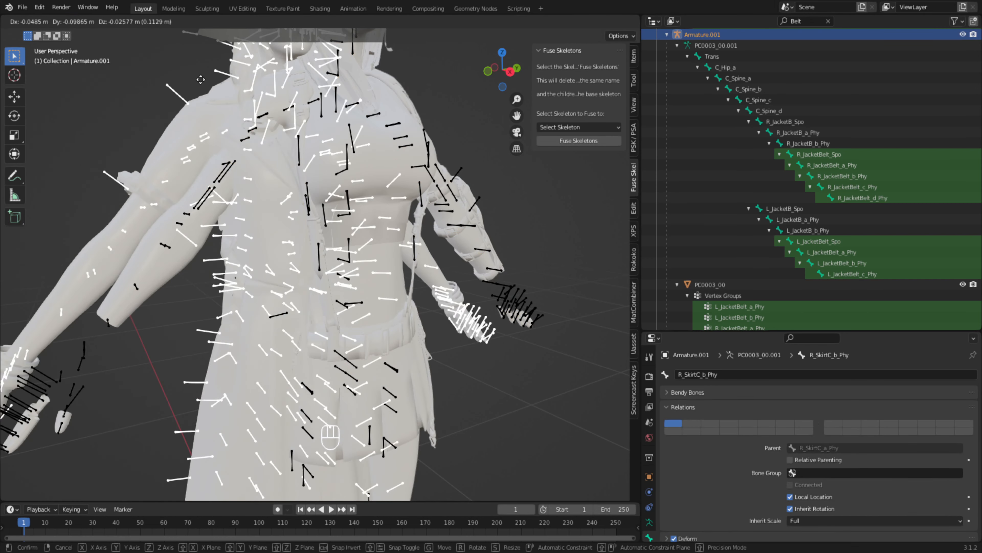
right_click(207, 159)
right_click_drag(224, 177, 333, 162)
right_click(309, 159)
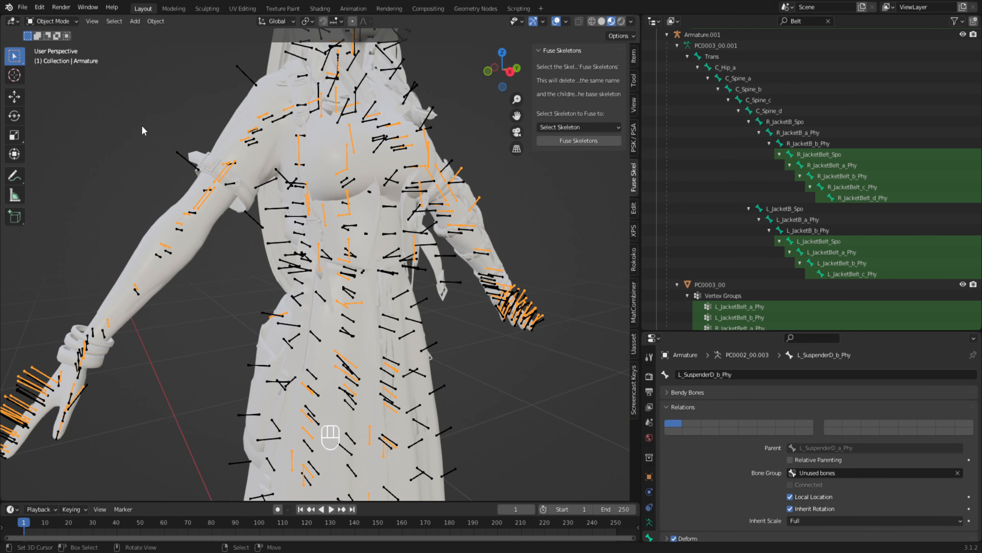
Select Armature.001 and Armature together in Object Mode, with Armature as the active object.
right_click(255, 143)
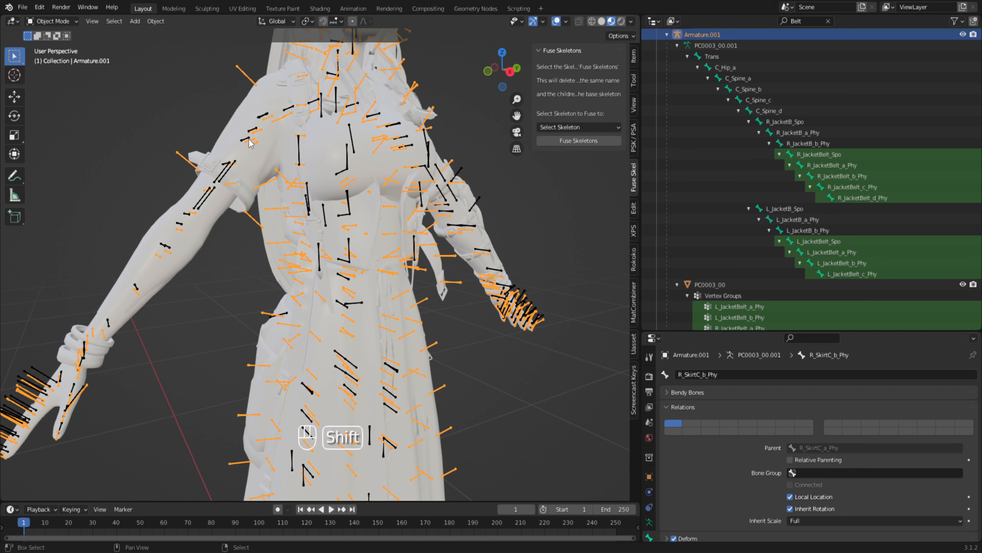
right_click(245, 138, "shift")
left_click(60, 24)
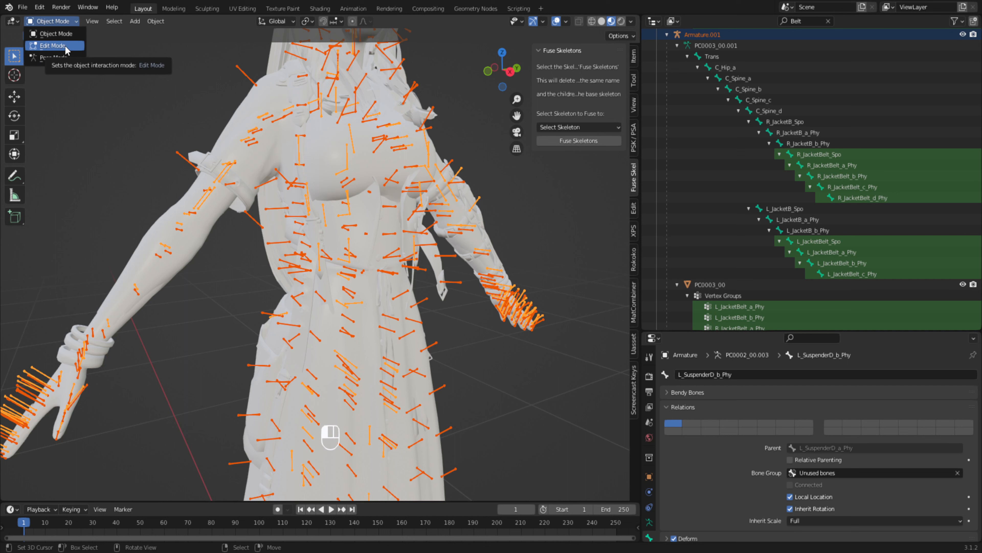
left_click(55, 25)
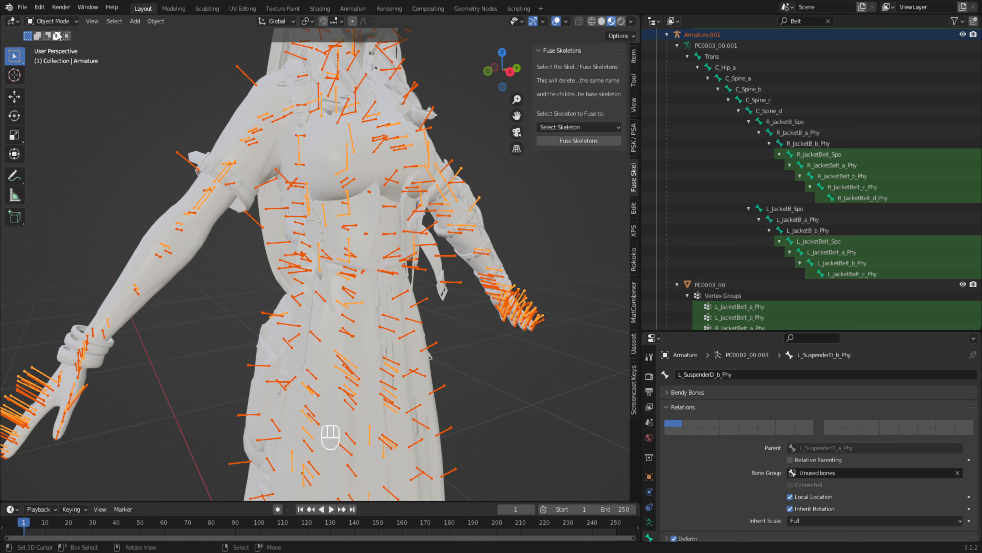
left_click(58, 21)
left_click(34, 35)
left_click(65, 22)
left_click(54, 34)
Select only Armature.001, cancel its accidental move, and open it in Edit Mode to view its bones.
scroll(387, 170, "down", 4)
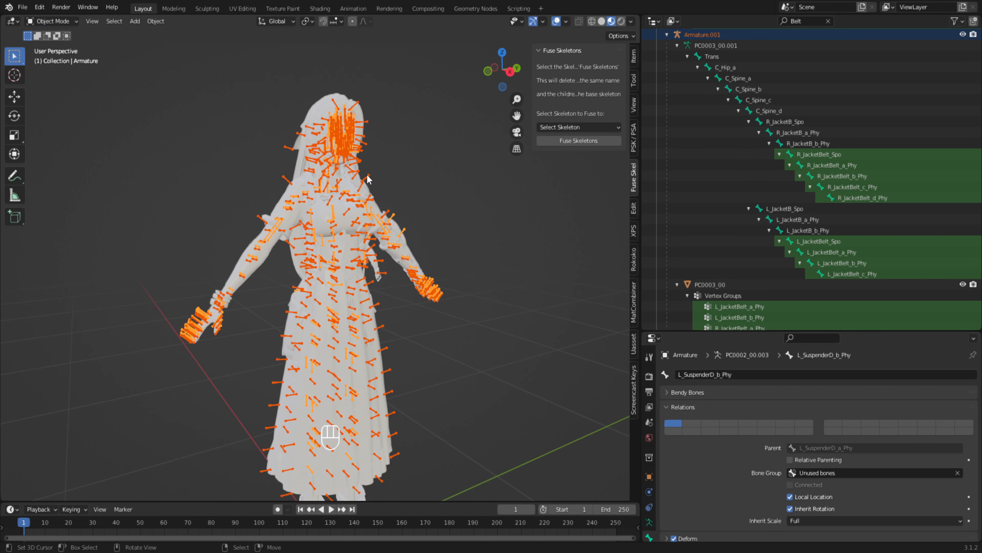
right_click_drag(315, 146, 500, 161)
key("Escape")
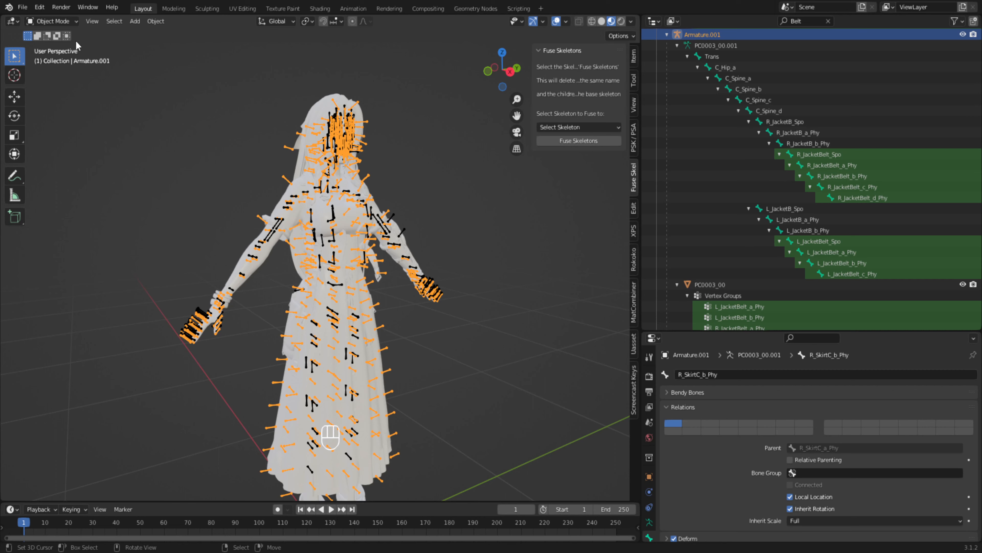
left_click(59, 21)
left_click(58, 46)
middle_click_drag(372, 172, 285, 177)
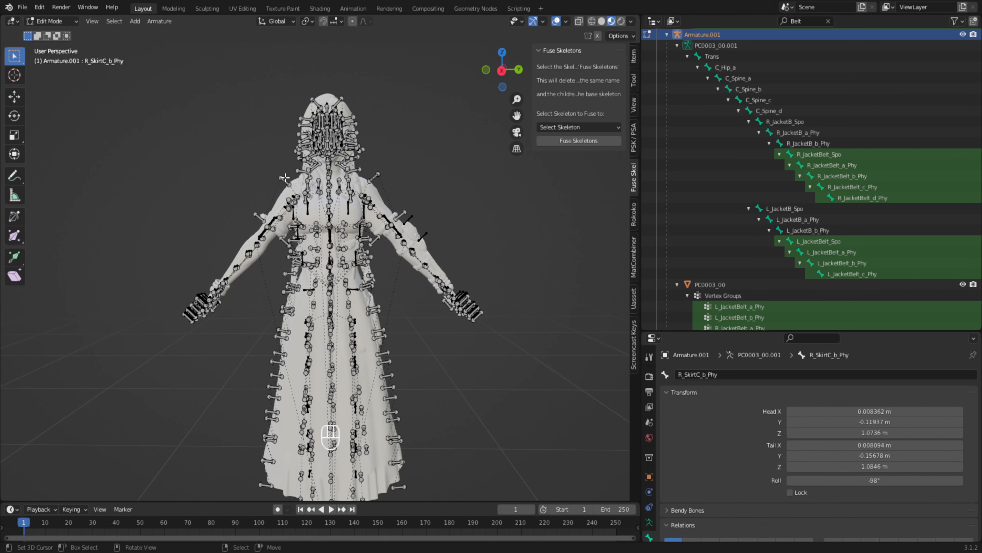
Switch Armature.001 to Pose Mode and test-move its C_Head_a bone along the Z axis, cancelling the move.
left_click(49, 23)
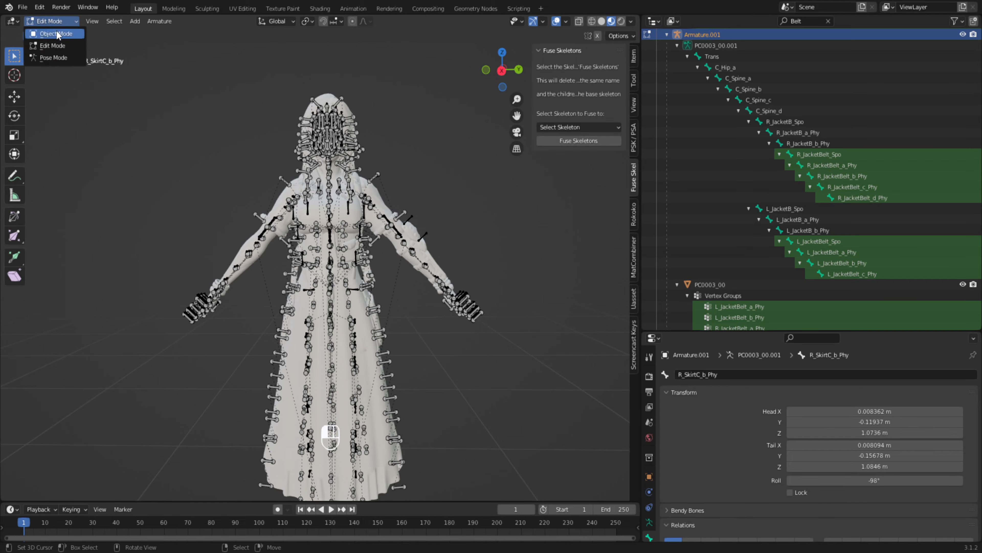
left_click(62, 58)
scroll(300, 148, "up", 3)
middle_click_drag(300, 148, 337, 248)
middle_click_drag(337, 248, 466, 260)
scroll(347, 241, "up", 3)
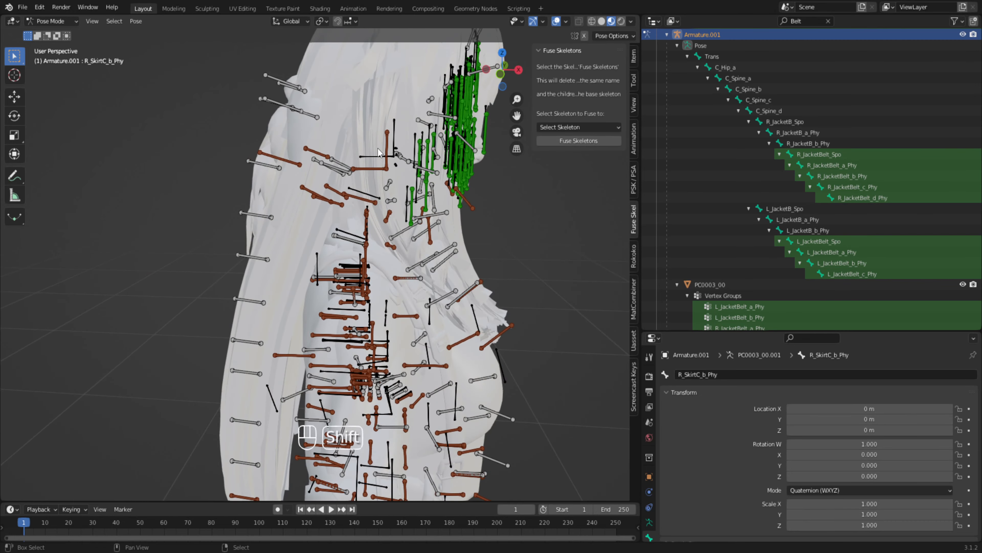
left_click(357, 167)
middle_click_drag(383, 129, 310, 232, "shift")
key("g")
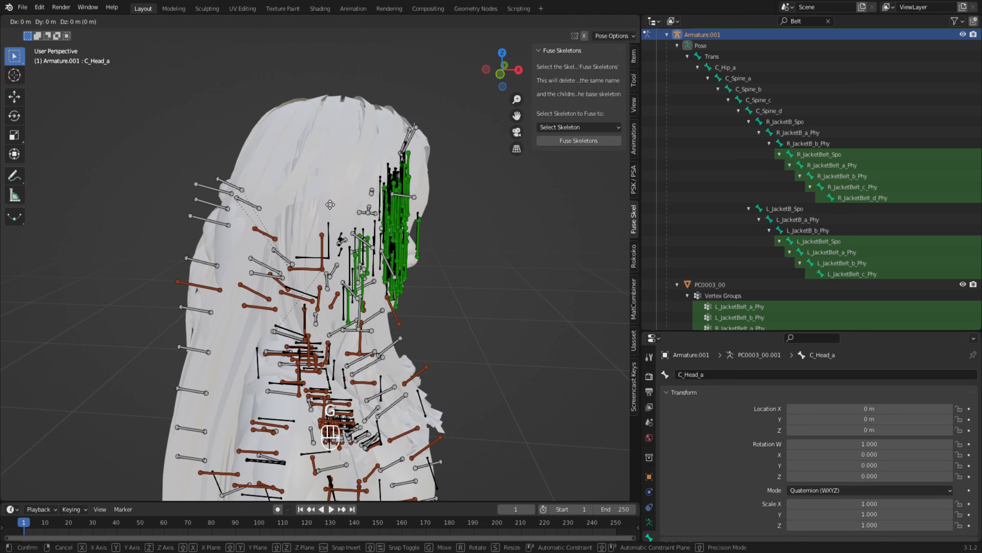
key("z")
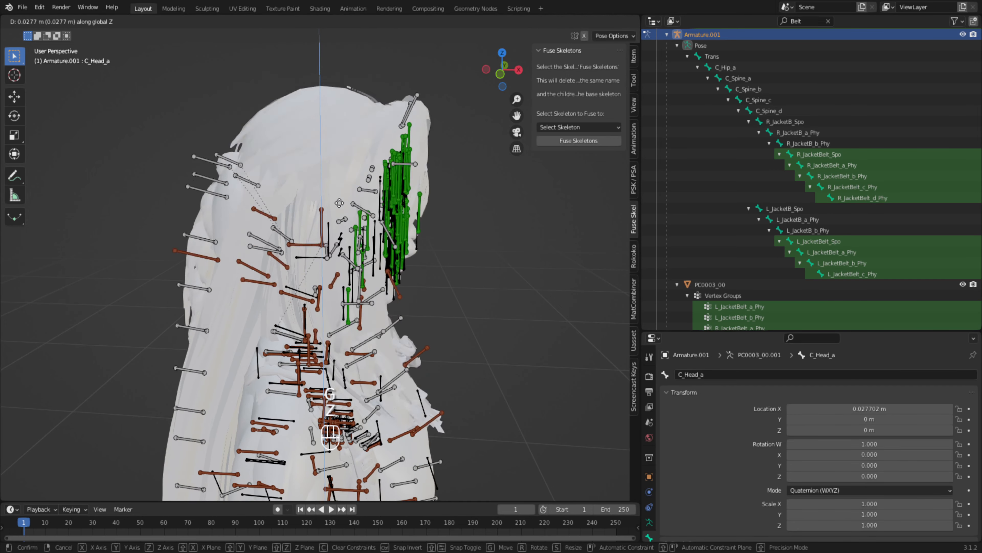
right_click(325, 145)
Return to Object Mode, select the PC0002_00 mesh, and open it in Edit Mode with all vertices deselected.
left_click(56, 22)
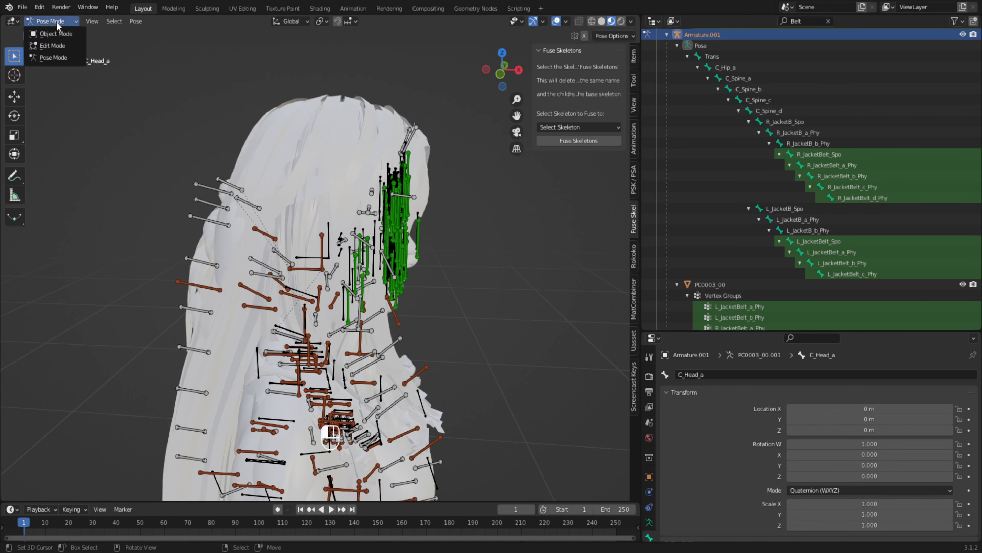
left_click(58, 29)
left_click(232, 115)
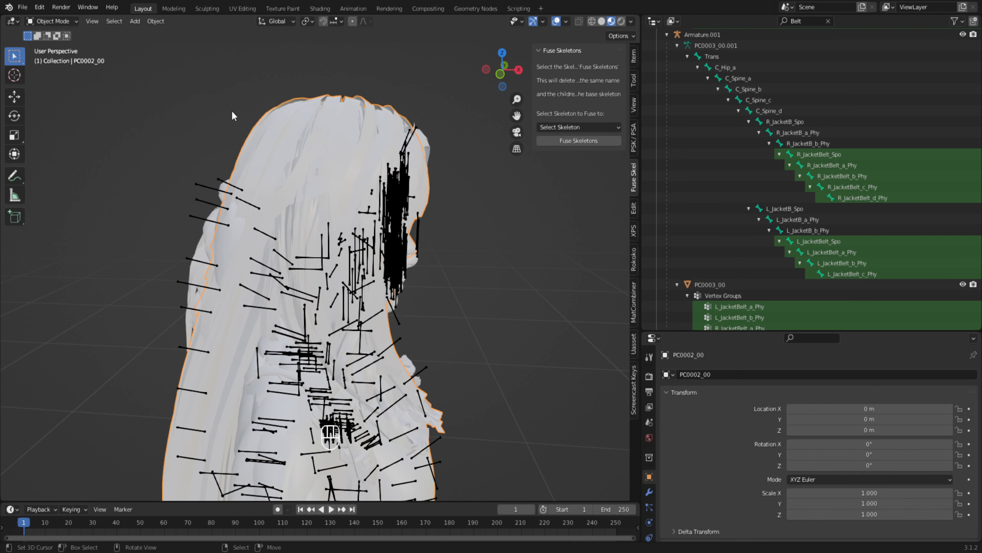
left_click(55, 20)
left_click(51, 46)
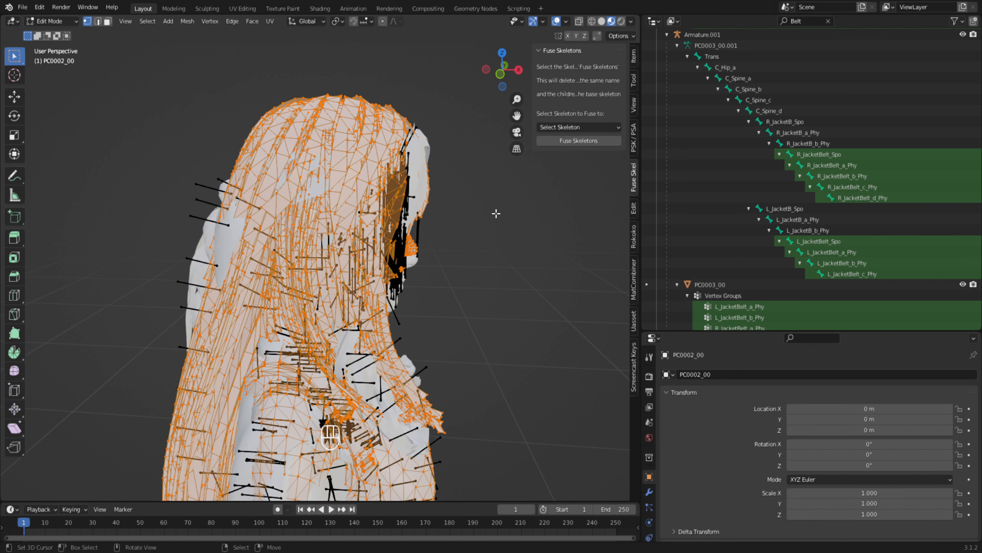
key("a")
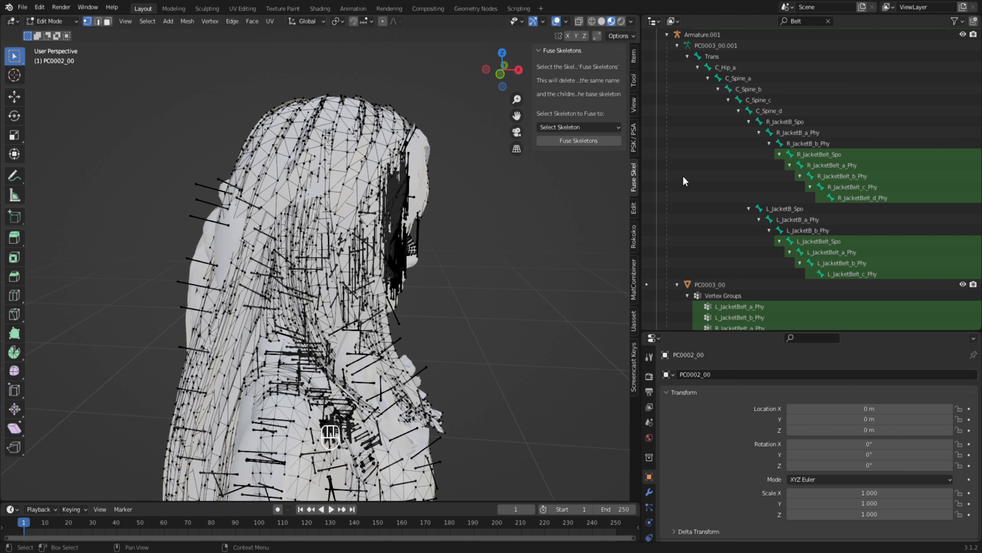
Clear the "Belt" filter from the object tree and show the material slots of the PC0002_00 mesh.
left_click(827, 21)
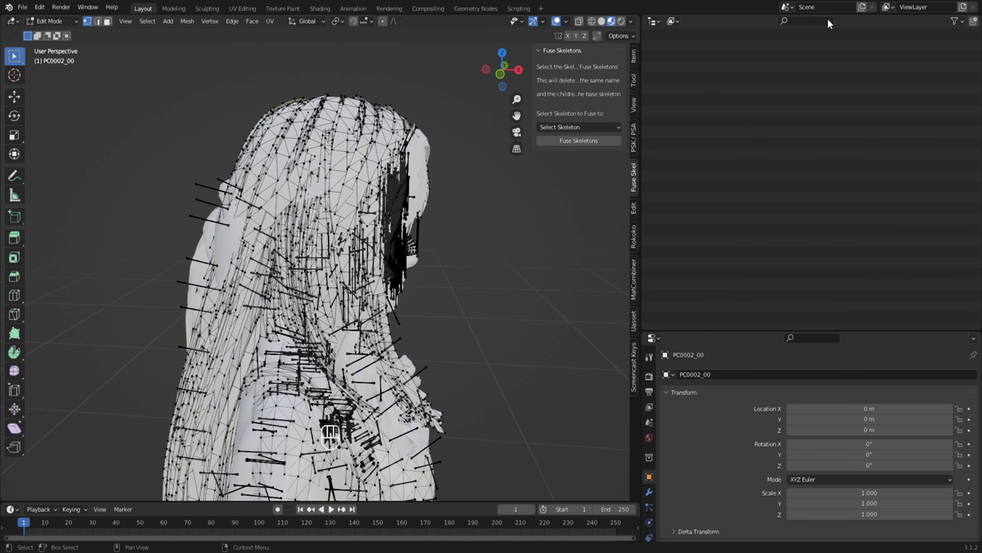
left_click(666, 56)
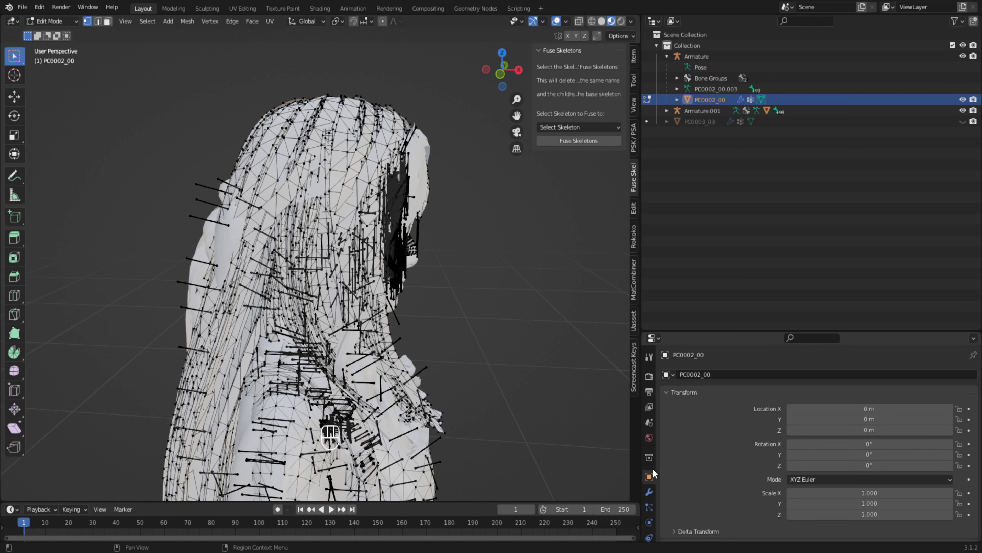
scroll(649, 483, "down", 3)
left_click(649, 530)
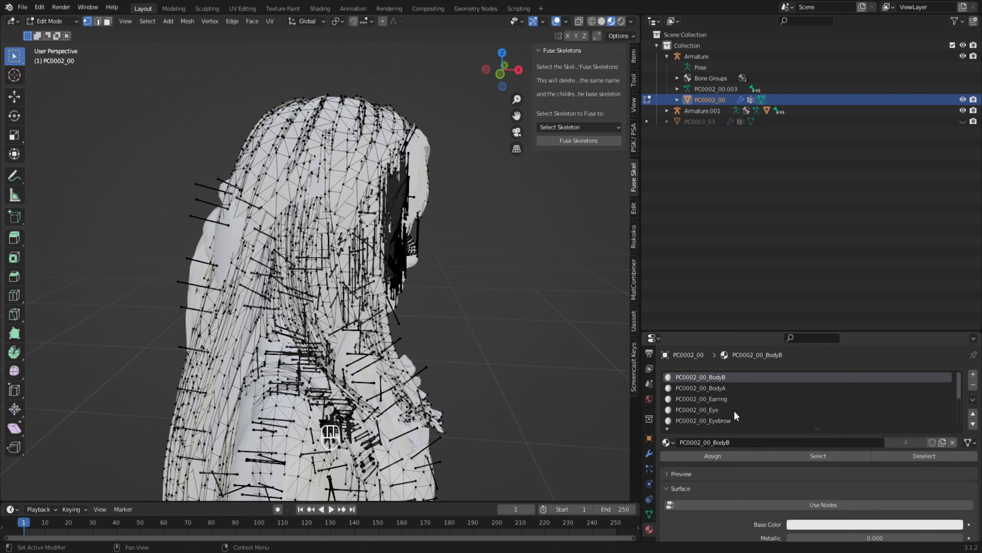
Select the vertices assigned to PC0002_00_Head, undo that selection, and make PC0002_00_Hair the active material slot.
scroll(734, 411, "down", 4)
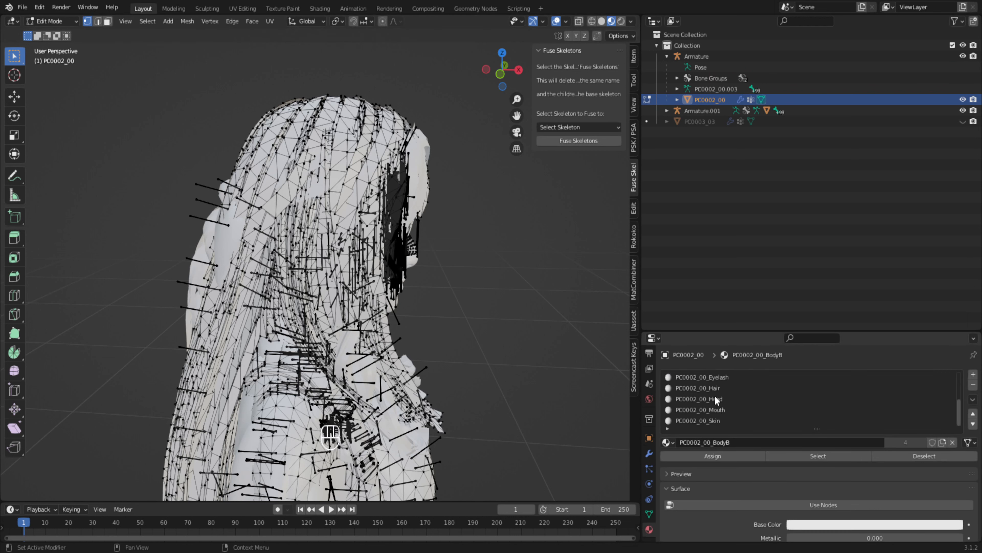
left_click(714, 398)
left_click(818, 456)
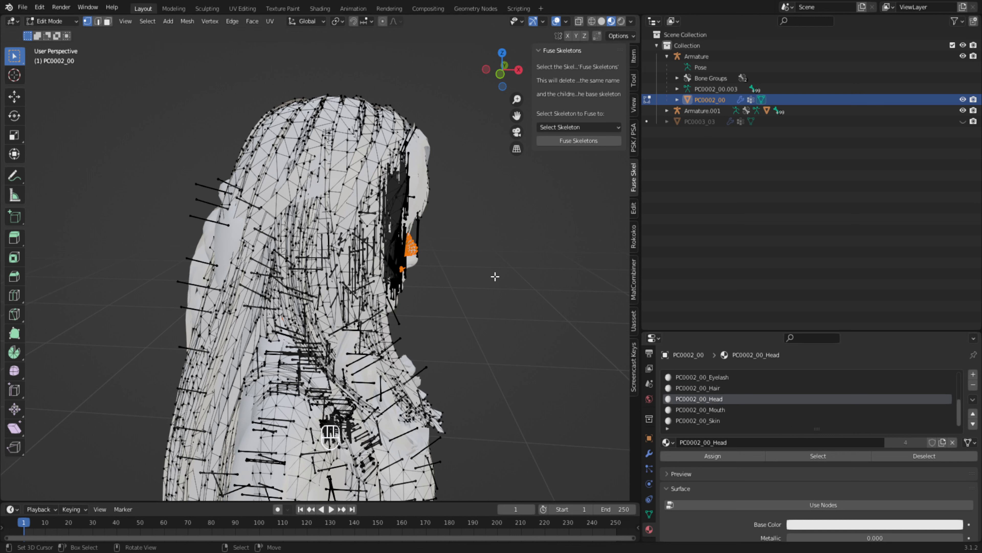
key("ctrl+z")
left_click(711, 388)
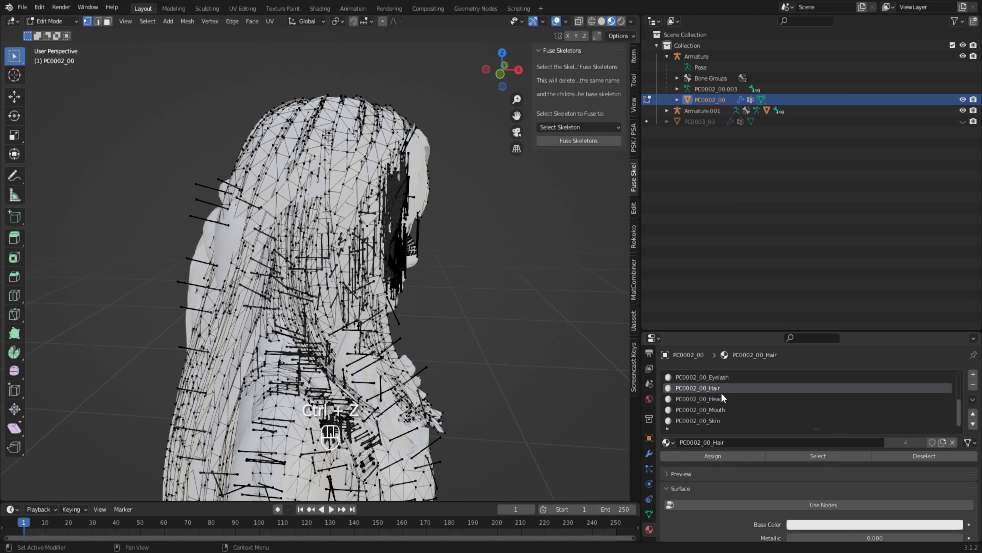
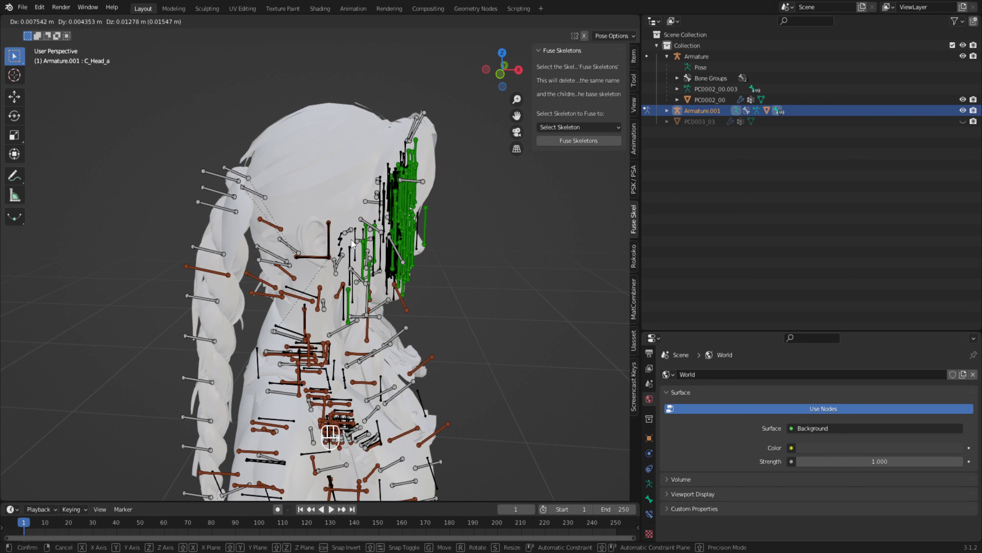
Move Armature.001's C_Head_a bone forward along global X and raise it about 0.014 m along Z to fit the hair.
left_click(331, 260)
key("g")
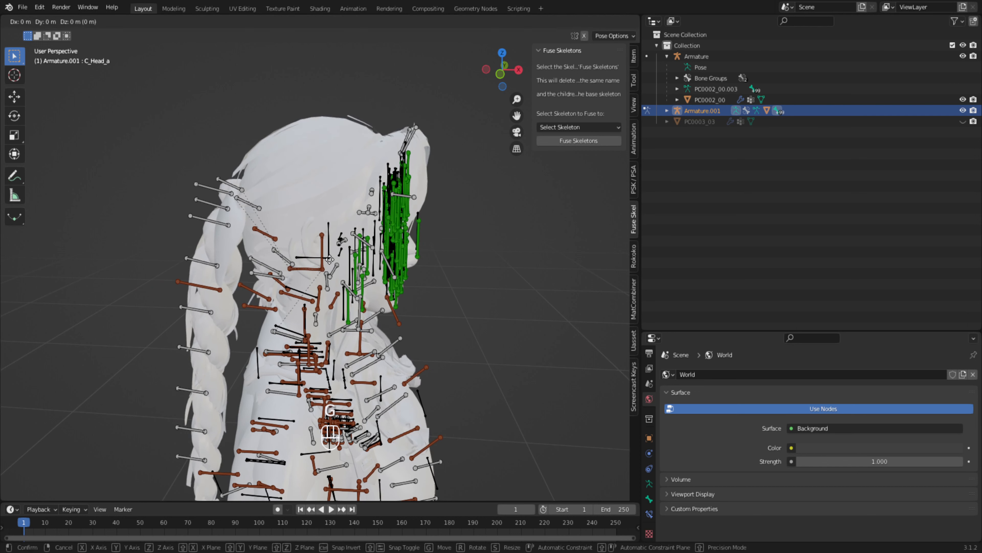
key("x")
left_click(338, 265)
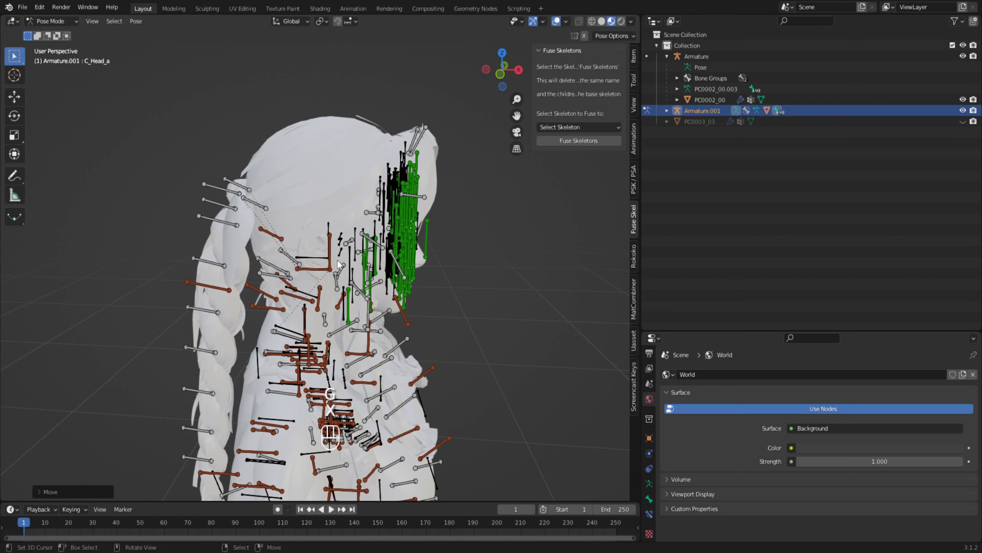
key("g")
key("y")
key("z")
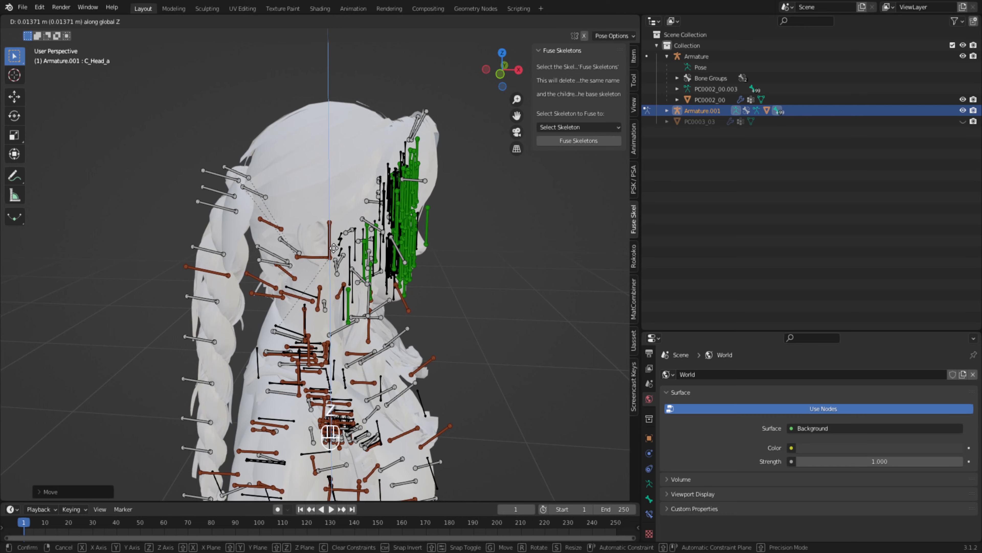
left_click(334, 247)
Fine-tune the C_Head_a bone's position along global X and check the hair's fit around the face.
key("g")
key("x")
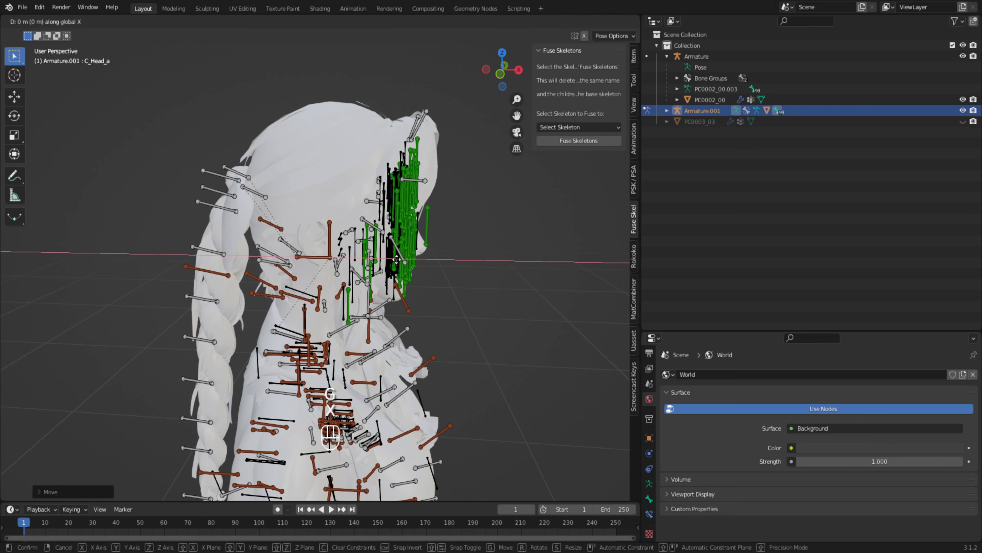
key("shift")
left_click(391, 259)
scroll(397, 273, "up", 2)
middle_click_drag(417, 252, 367, 228)
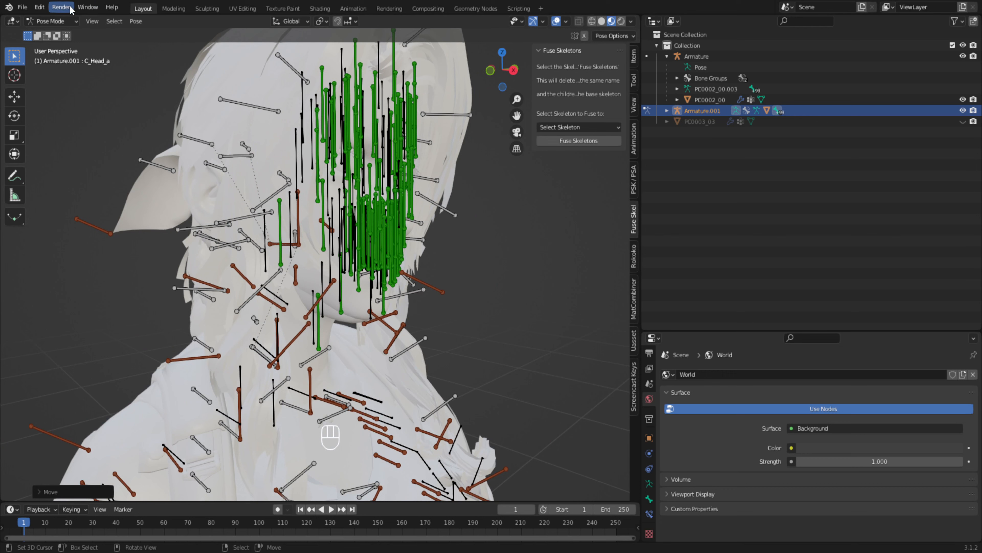
Leave Pose Mode and open the PC0003_00 mesh in Edit Mode with all vertices deselected.
left_click(58, 20)
left_click(59, 31)
right_click(209, 95)
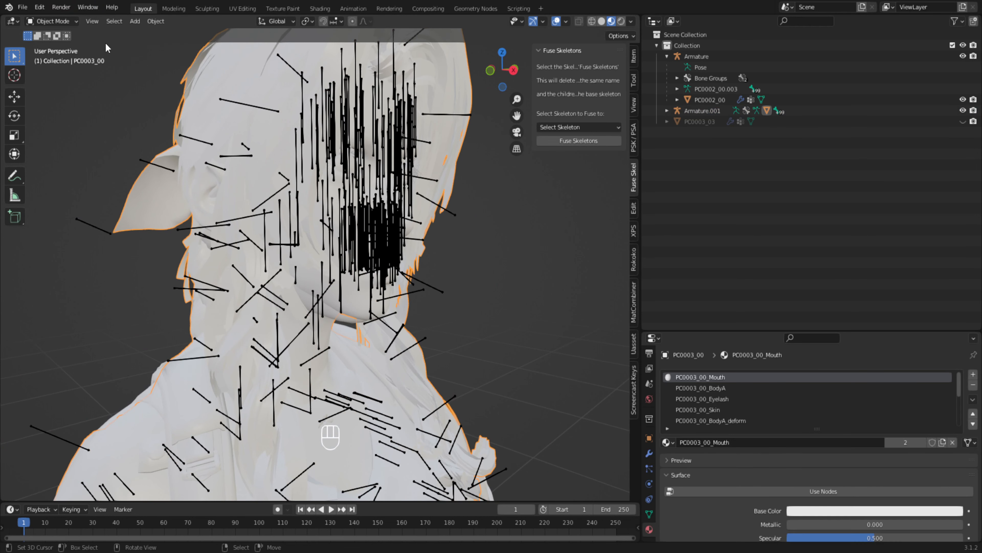
left_click(43, 21)
left_click(57, 45)
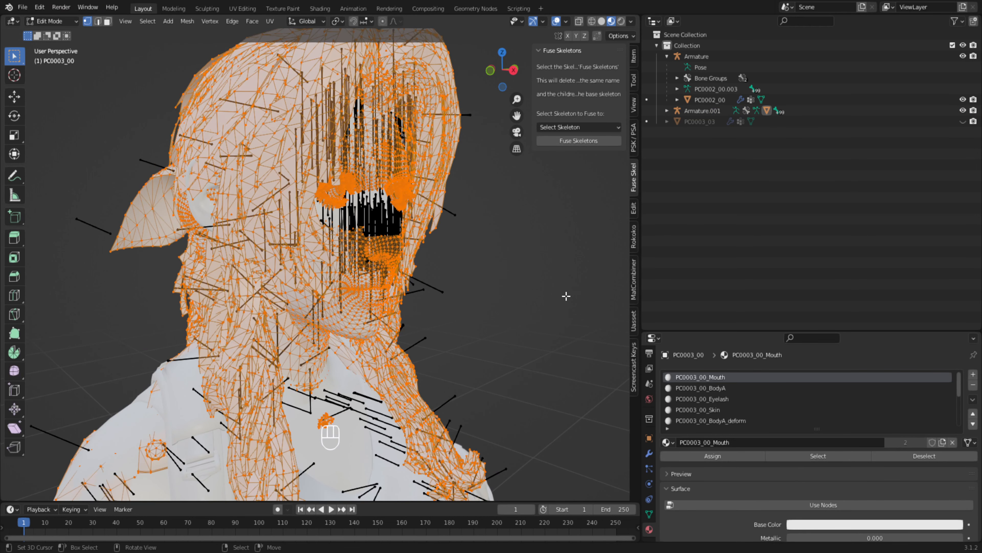
key("a")
Select the vertices assigned to the second PC0003_00_Hair material slot, listed below PC0003_00_Head.
scroll(702, 403, "down", 4)
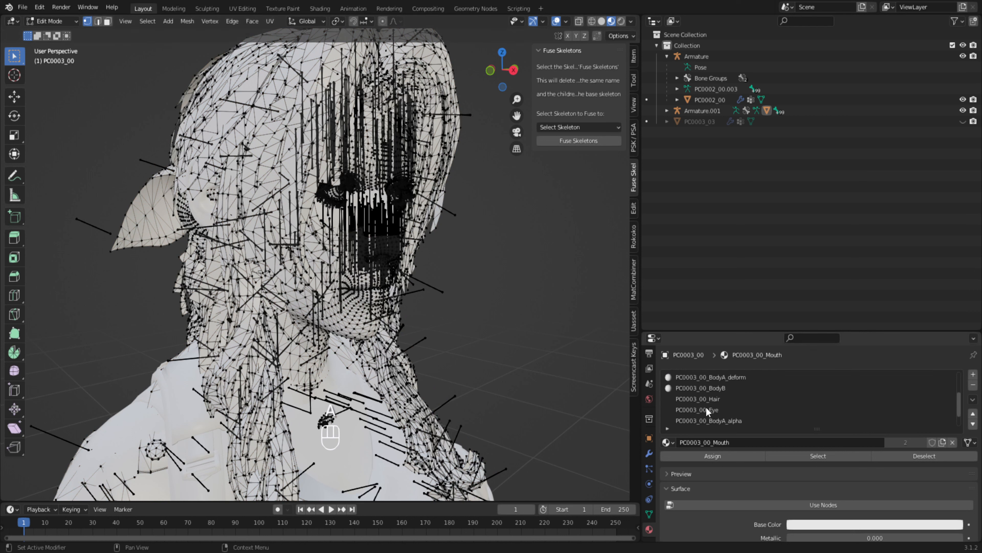
left_click(714, 399)
left_click(798, 456)
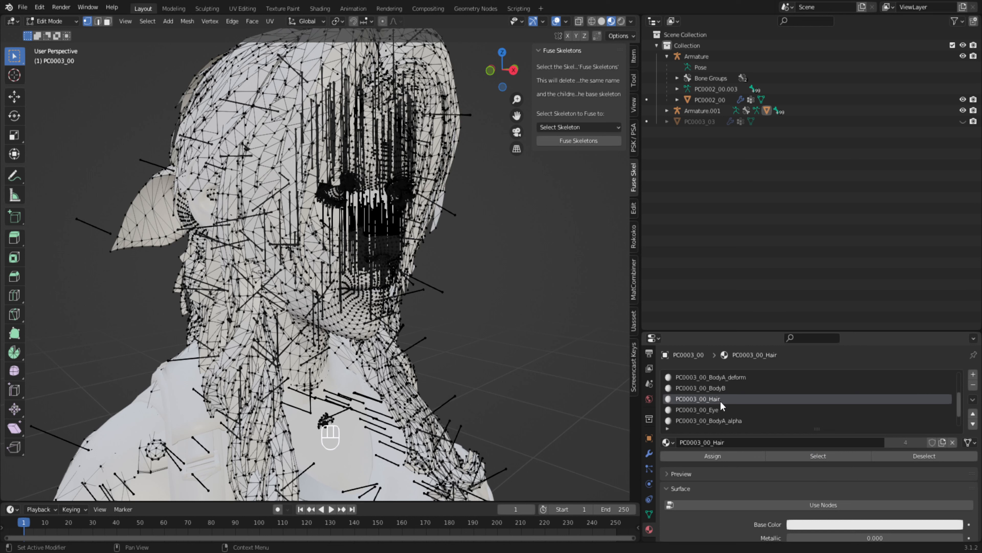
scroll(720, 401, "down", 2)
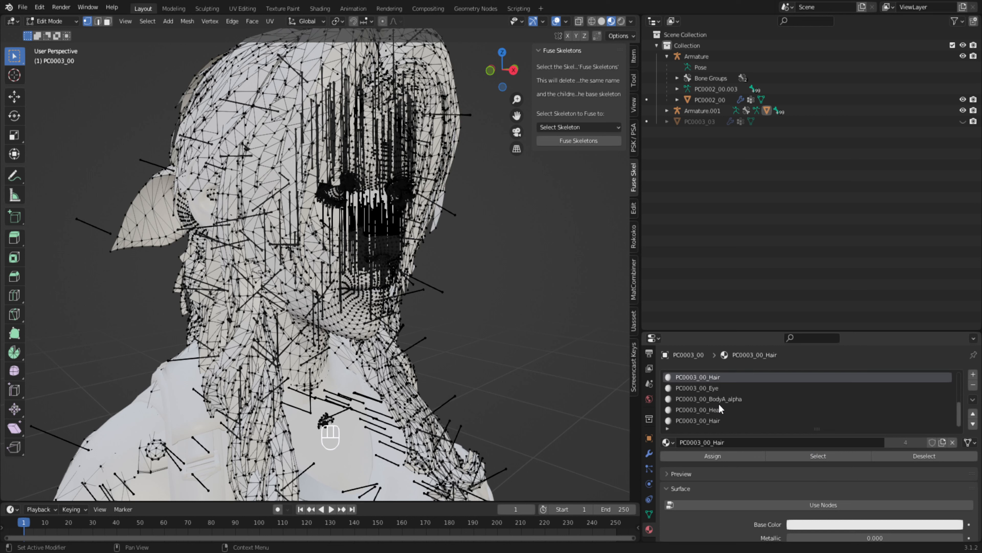
left_click(715, 420)
left_click(793, 454)
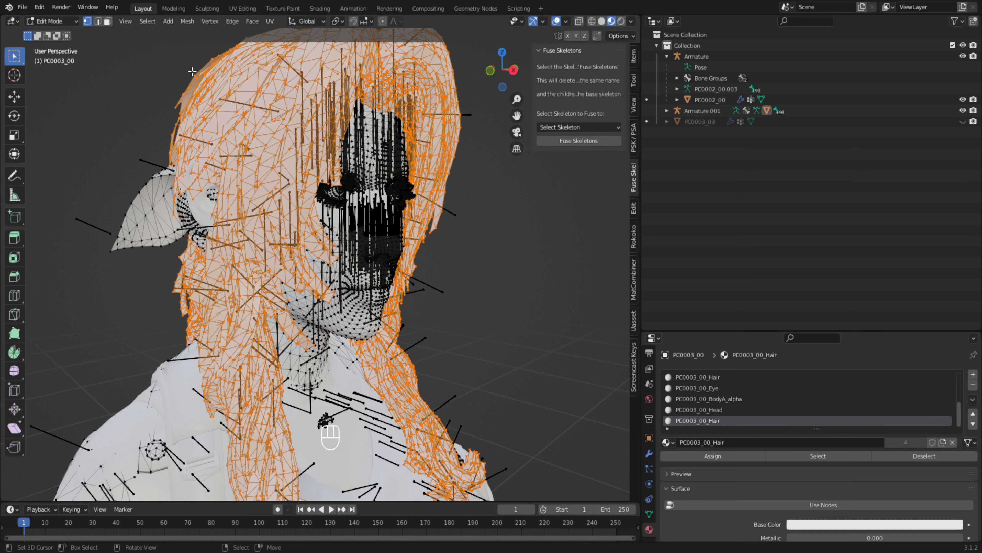
Separate the selected hair into its own object and delete the remaining PC0003_00 body mesh in Object Mode.
left_click(188, 21)
mouse_move(221, 123)
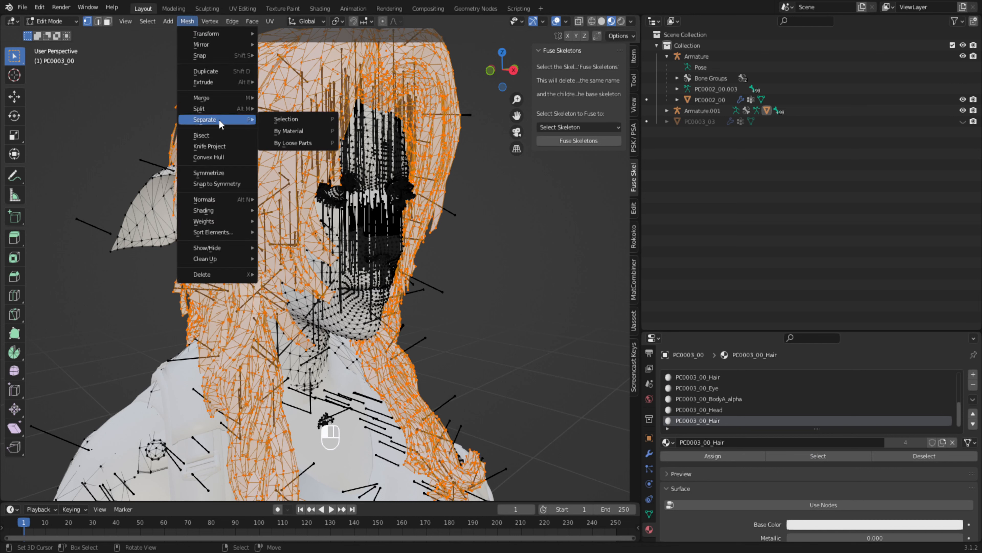
left_click(56, 21)
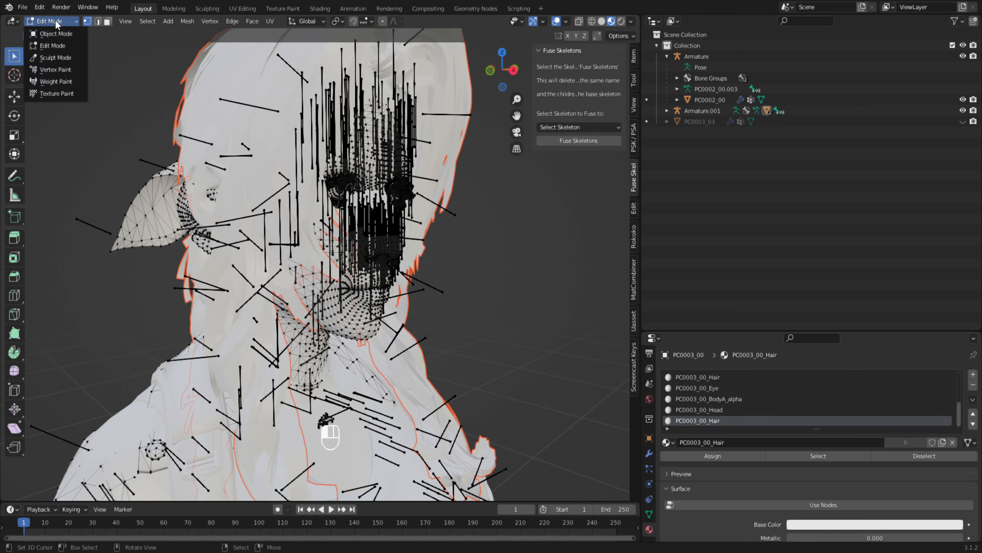
left_click(57, 29)
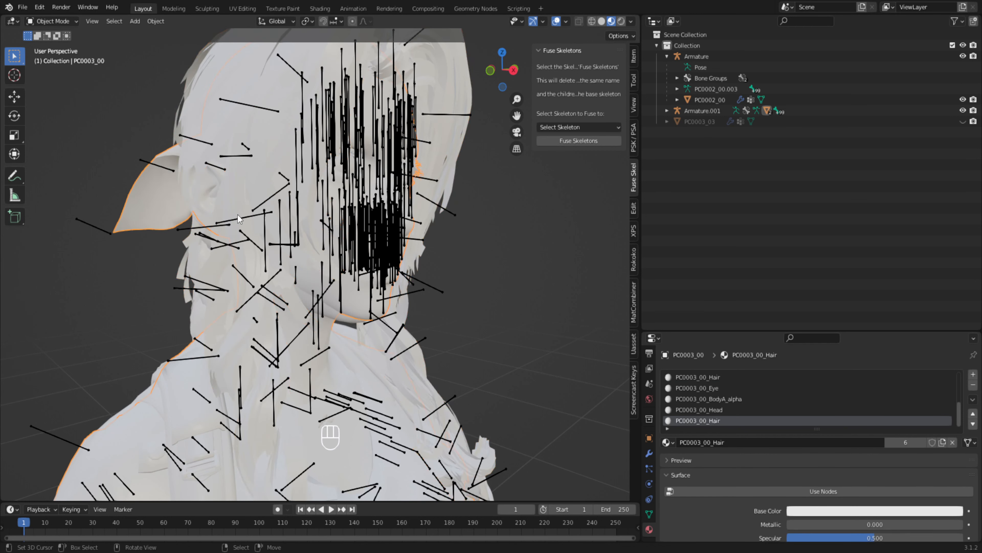
key("Delete")
scroll(231, 214, "down", 5)
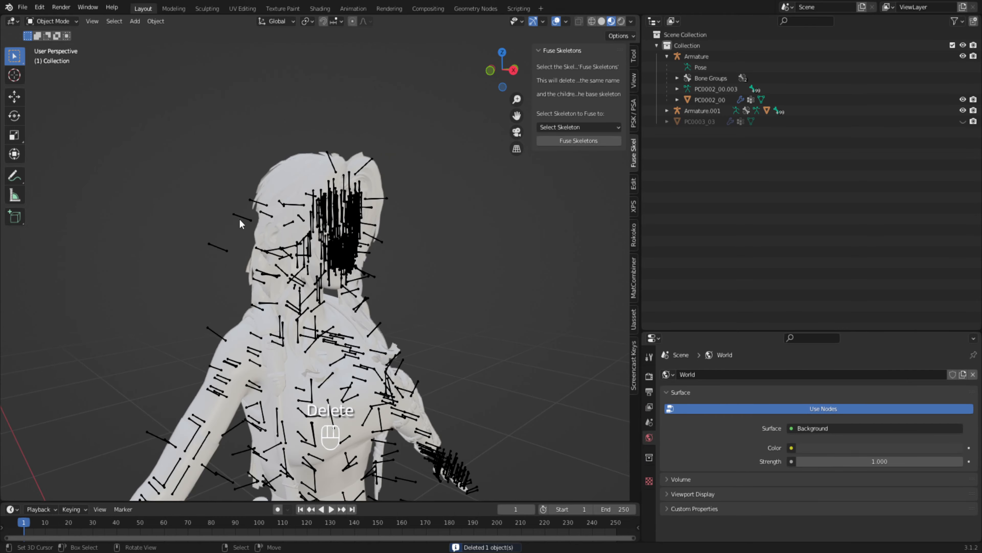
mouse_move(282, 256)
middle_mouse_down()
mouse_move(386, 259)
mouse_move(263, 258)
middle_mouse_up()
Try moving Armature.001 to check how the separated hair follows its skeleton, and inspect the head from the side.
left_click(255, 257)
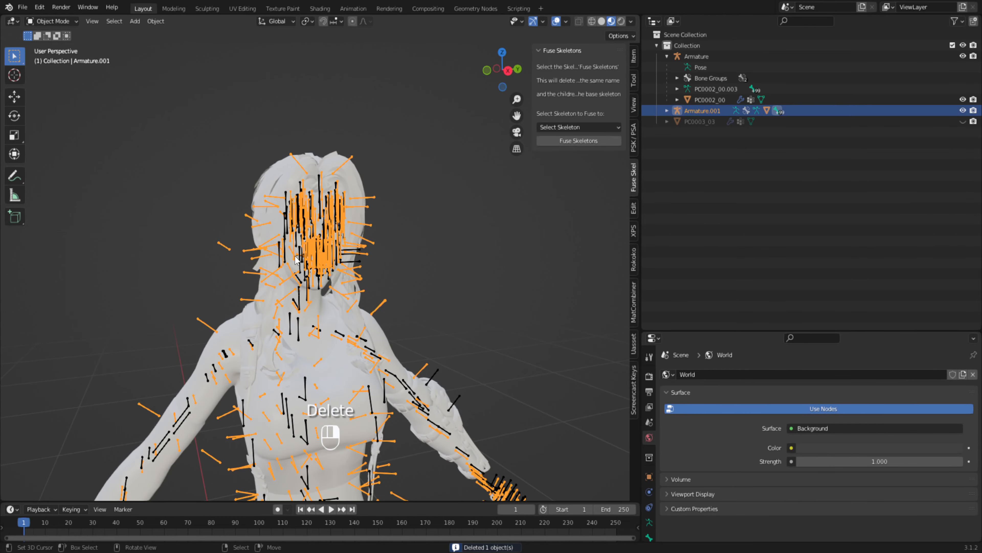
key("g")
right_click(401, 259)
scroll(330, 249, "up", 4)
middle_click_drag(350, 245, 381, 227)
scroll(428, 253, "down", 3)
scroll(284, 237, "up", 4)
Select all visible objects and apply their location, rotation and scale.
key("a")
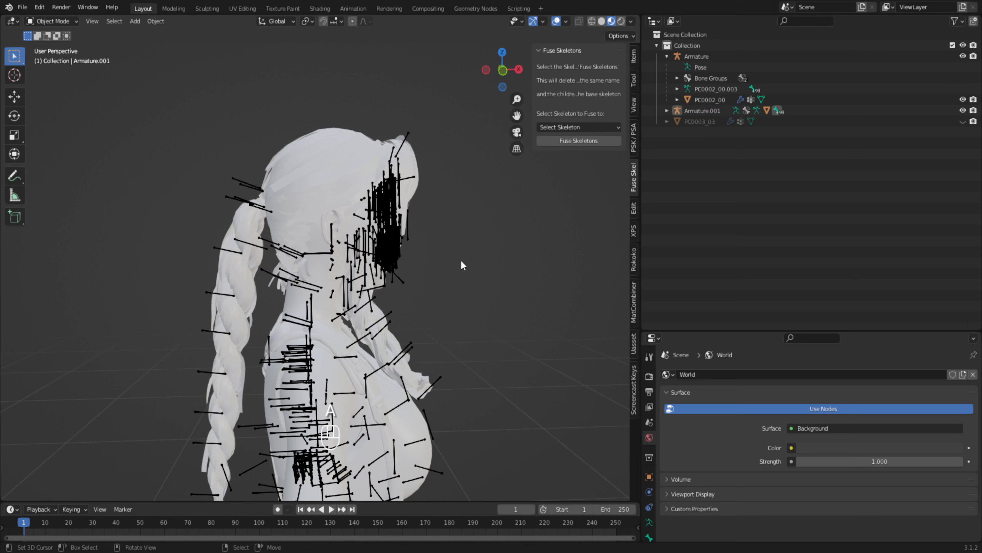
key("a")
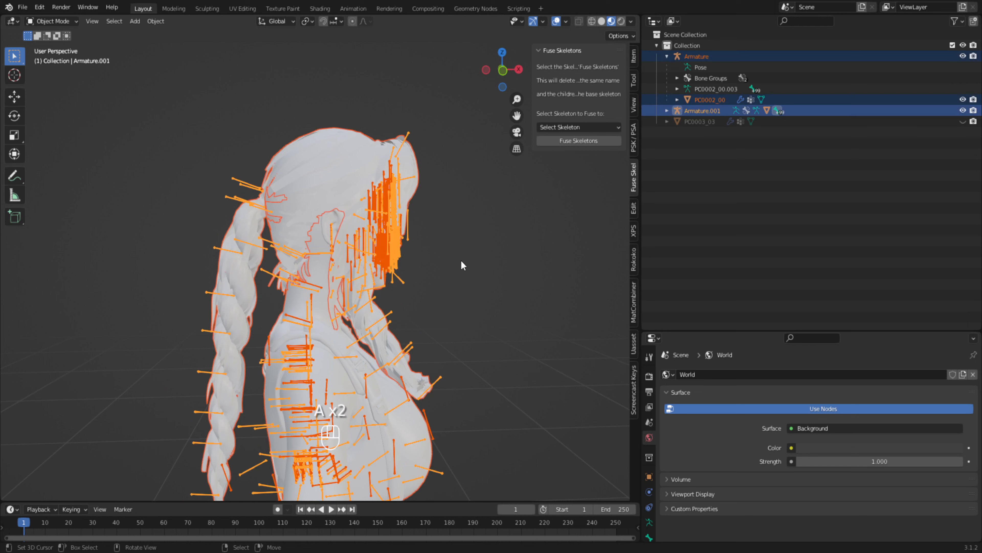
key("ctrl+a")
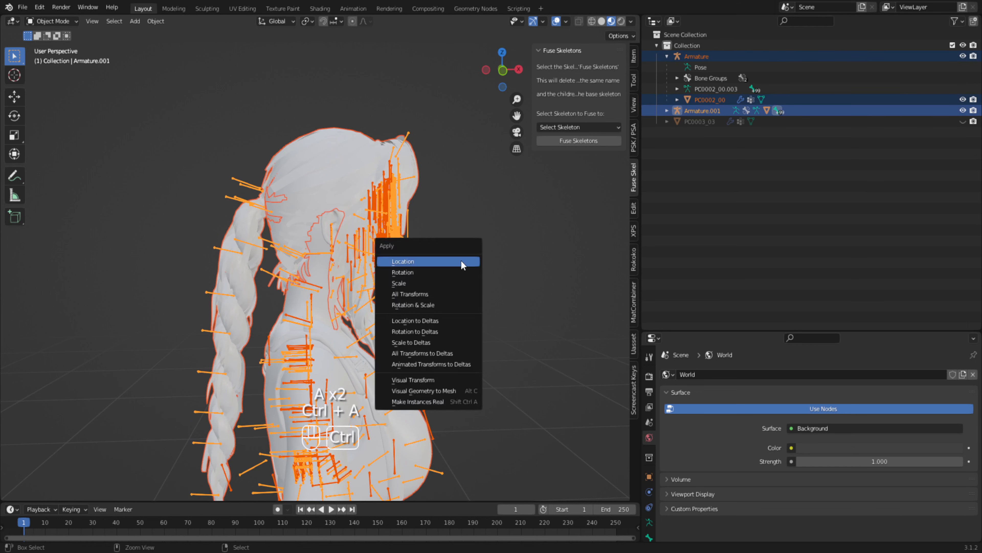
left_click(462, 260)
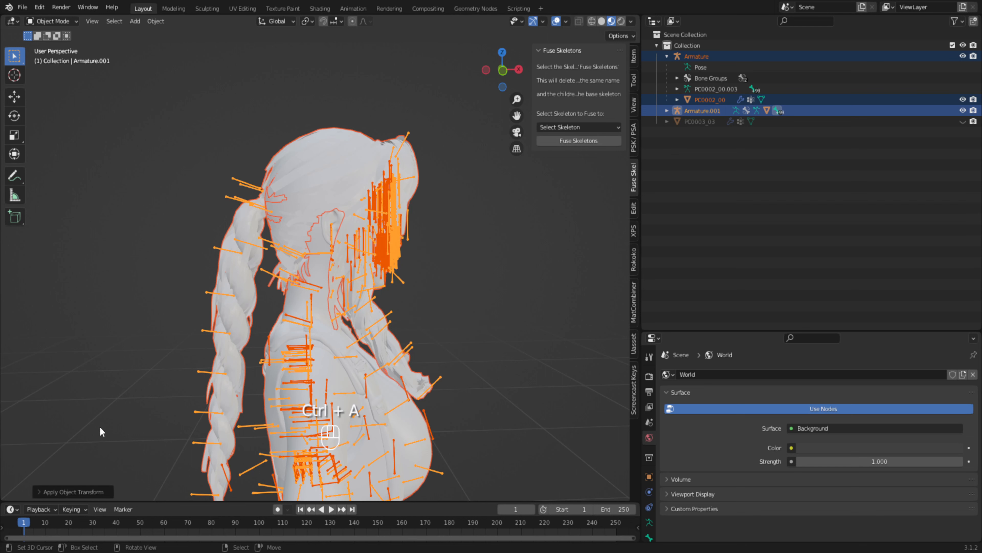
left_click(69, 495)
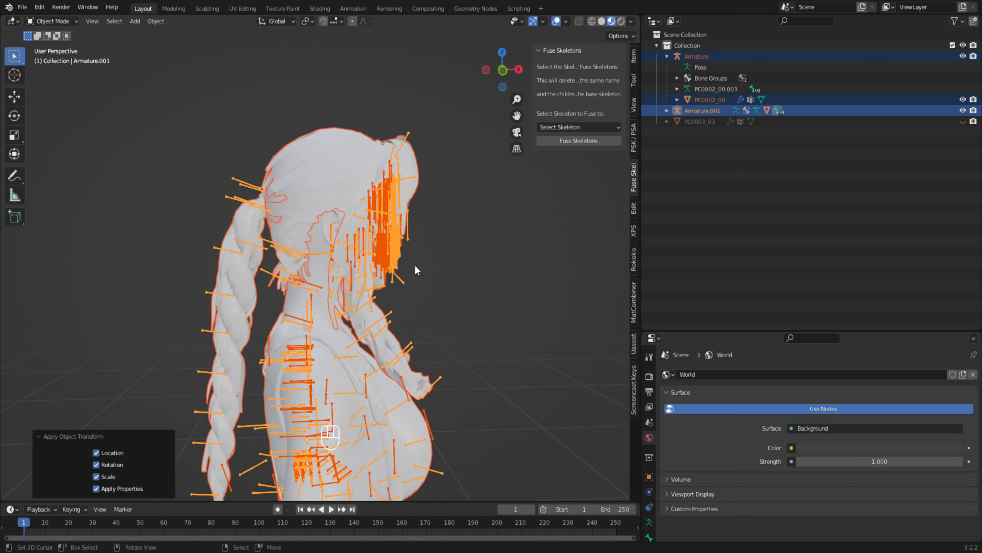
Select Armature.001, switch it to Pose Mode, and select all of its bones.
left_click(307, 140)
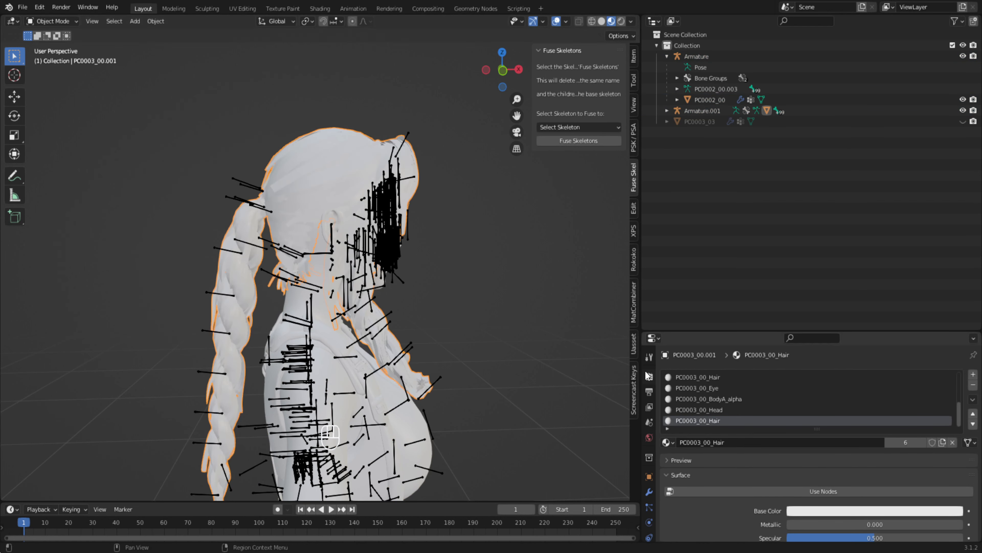
left_click(245, 191)
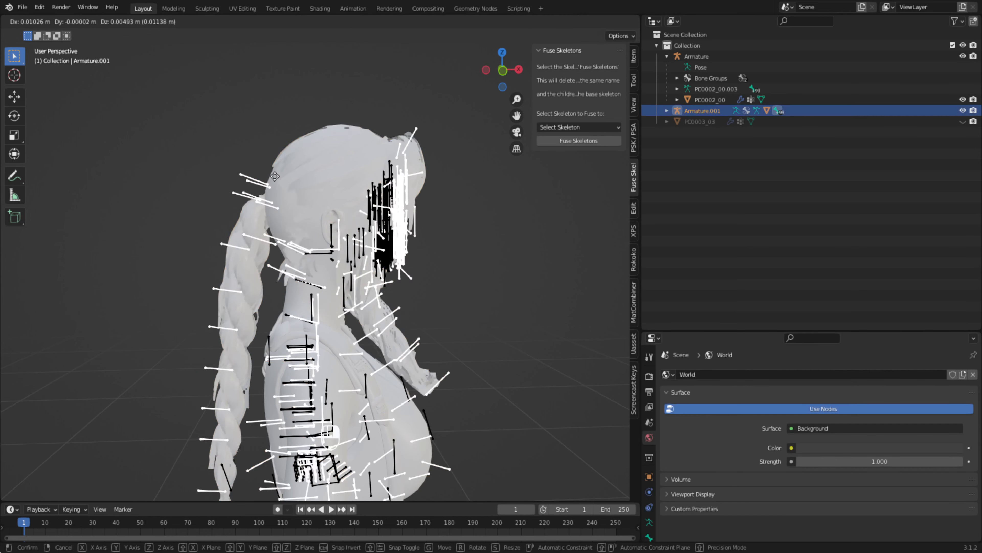
left_click(51, 21)
left_click(44, 59)
key("a")
key("a")
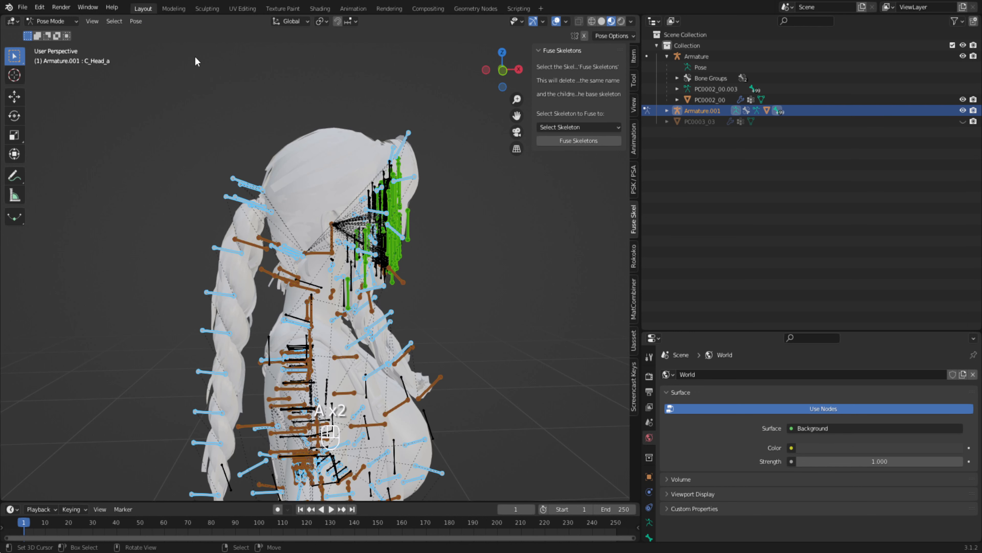
Apply the selected bones' current pose as the rest pose of Armature.001.
left_click(136, 21)
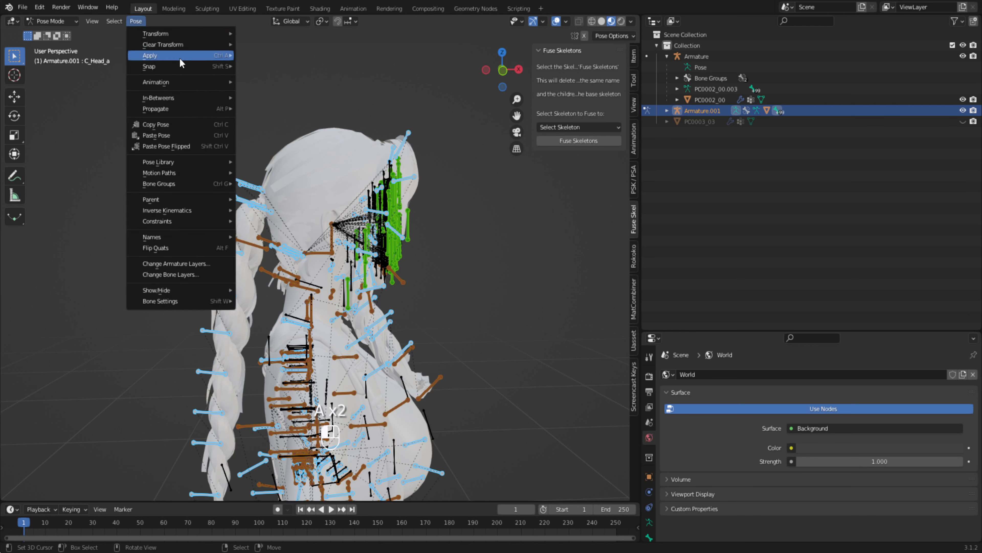
mouse_move(179, 57)
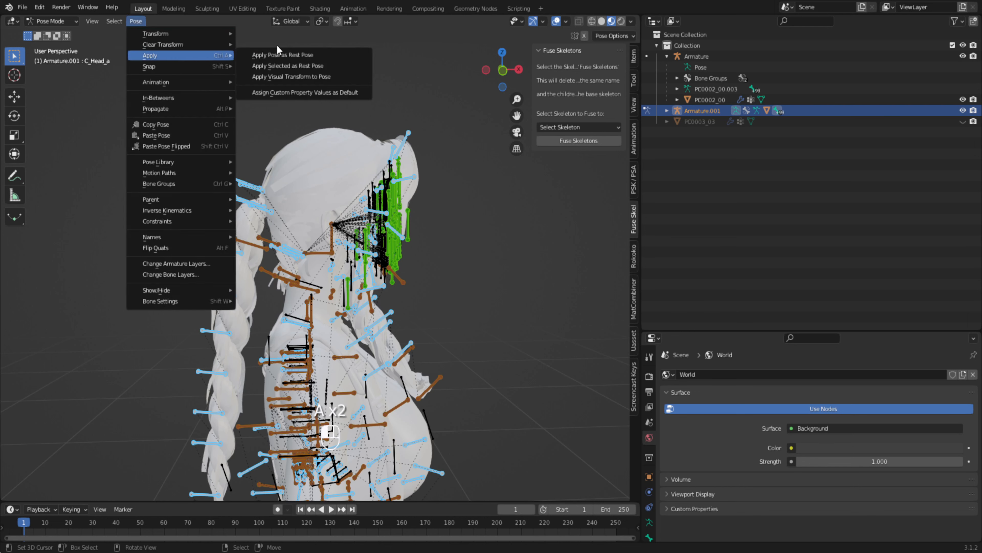
left_click(308, 65)
middle_click_drag(359, 211, 367, 237)
Return to Object Mode and select the separated hair mesh PC0003_00.001.
left_click(50, 21)
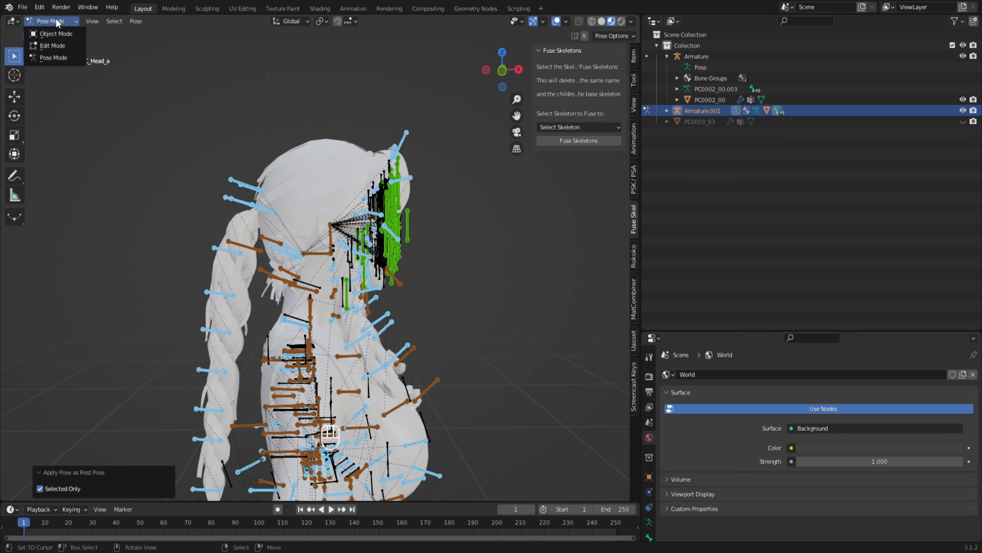
left_click(48, 33)
scroll(285, 254, "up", 2)
mouse_move(244, 228)
right_mouse_down()
mouse_move(116, 255)
mouse_move(241, 227)
right_mouse_up()
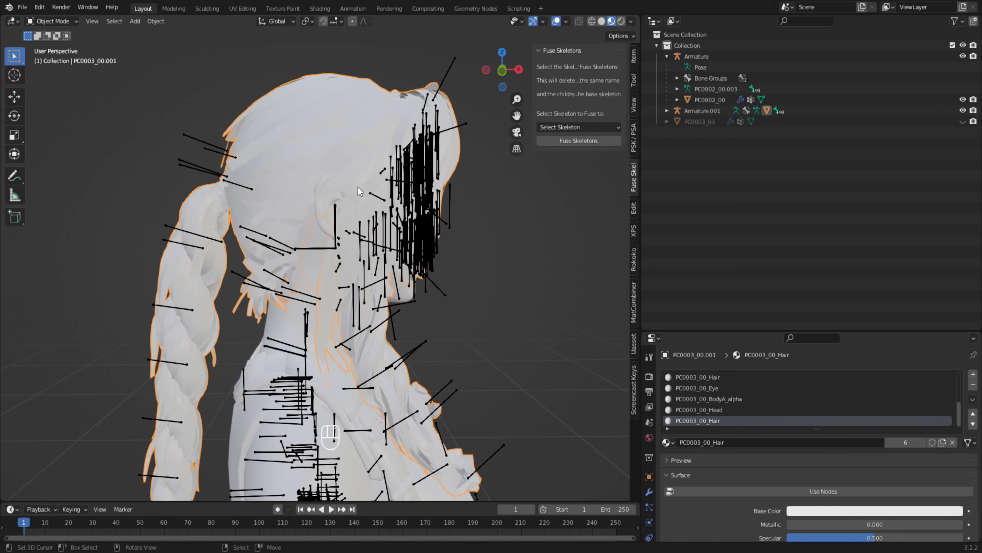
Undo the latest selection and rest-pose changes on Armature.001, and return it to Object Mode.
middle_click_drag(358, 188, 346, 191)
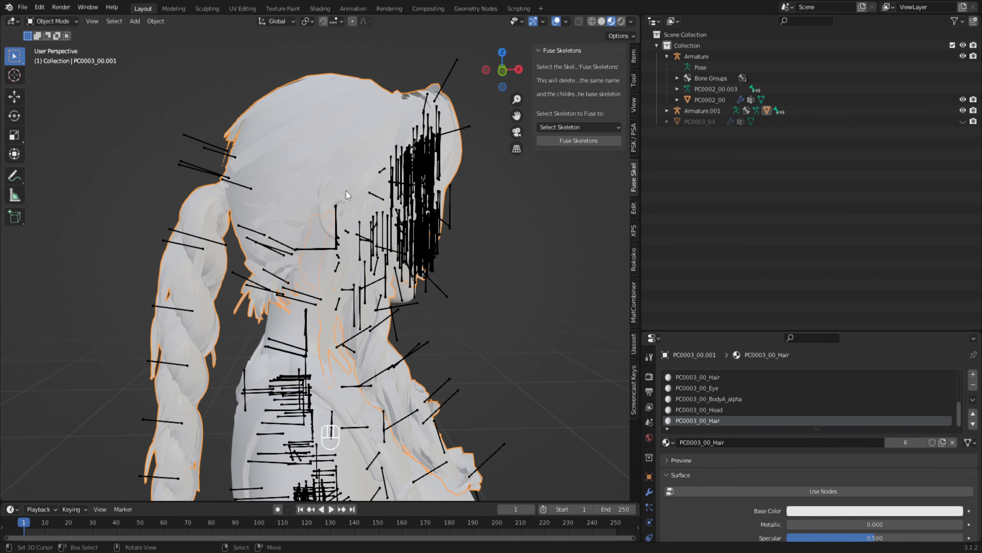
key("g")
right_click(346, 191, "ctrl")
key("ctrl+z")
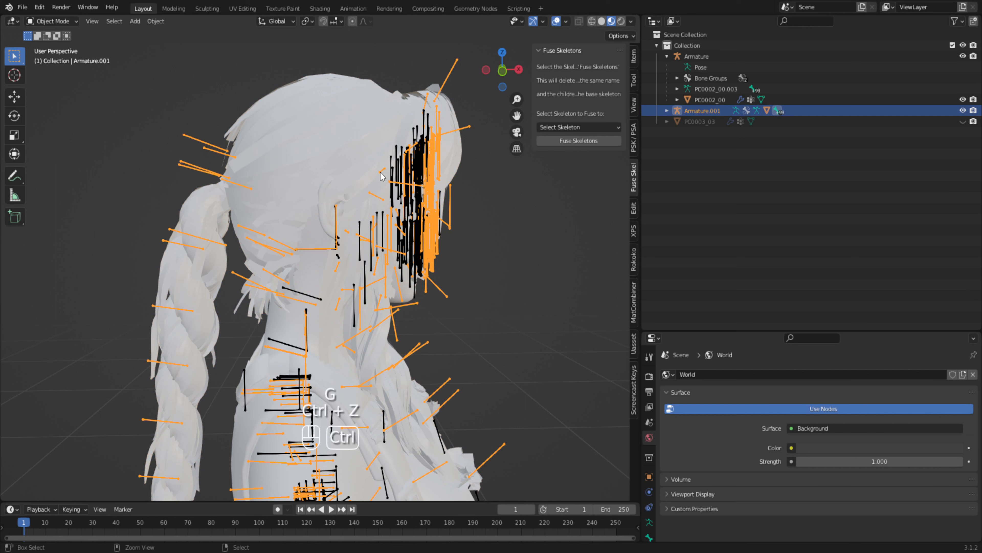
key("ctrl+z")
key("ctrl+z")
key("ctrl+z")
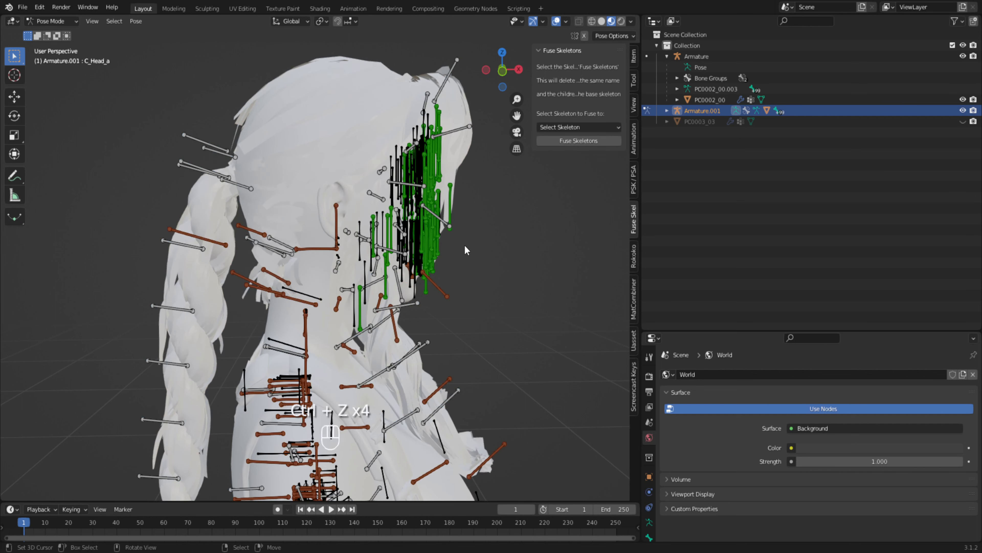
left_click(50, 21)
left_click(47, 29)
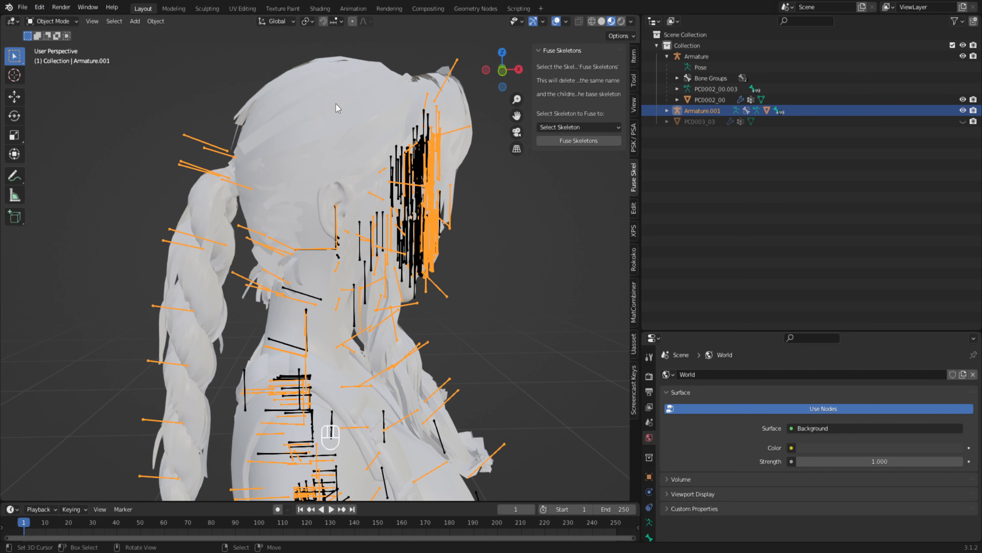
Select the hair mesh PC0003_00.001 and apply its armature modifier.
left_click(337, 107)
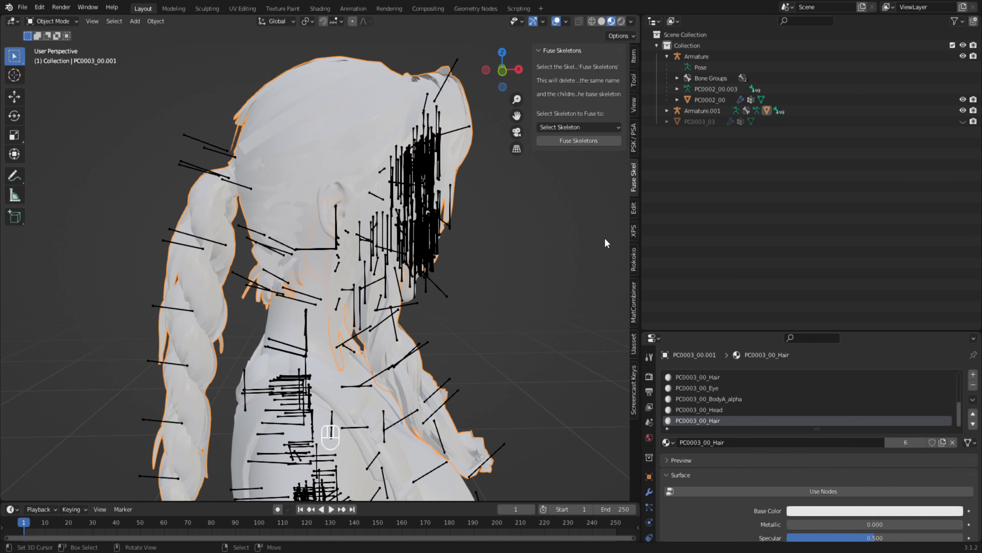
left_click(649, 492)
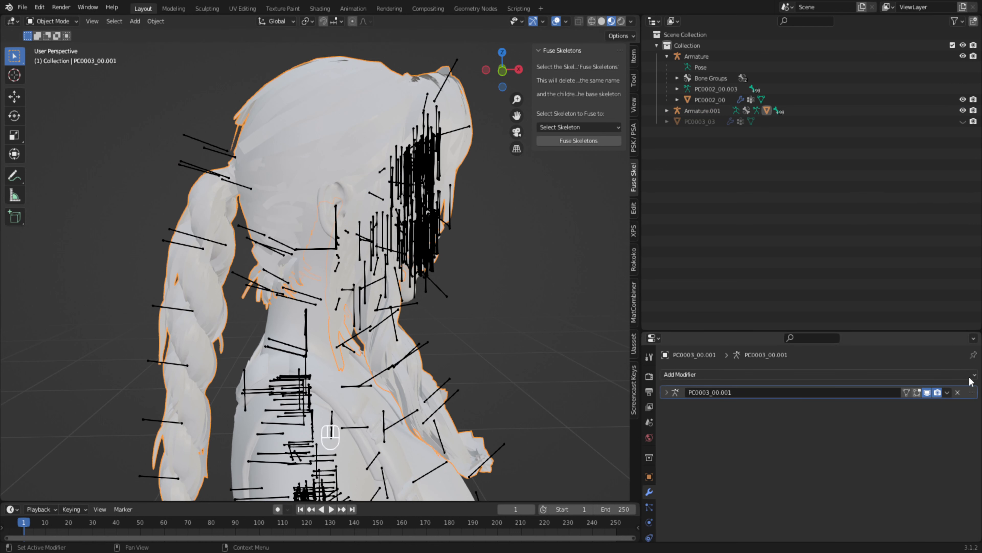
left_click(947, 392)
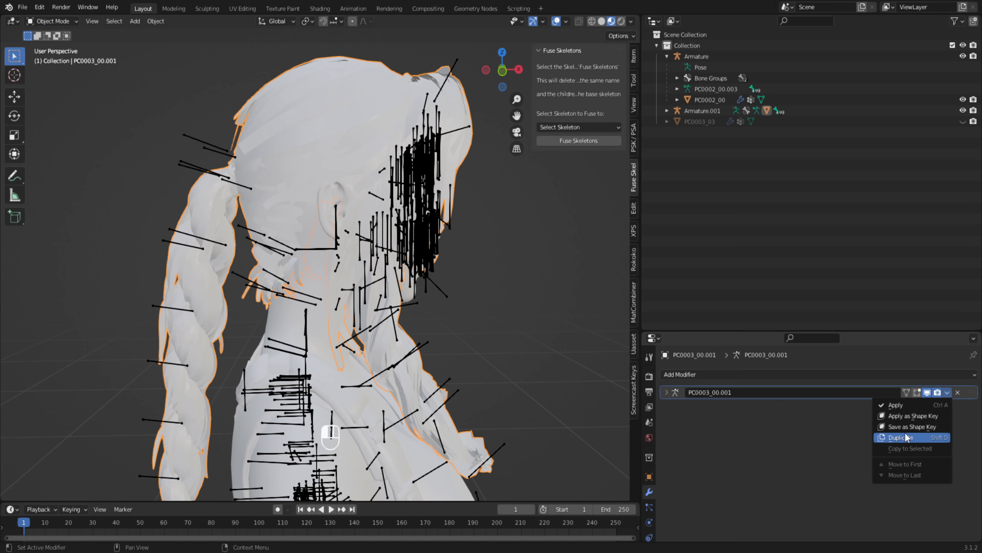
left_click(901, 406)
right_click(259, 106)
right_click(363, 86)
right_click_drag(259, 106, 165, 145)
right_click(293, 94)
right_click(164, 145)
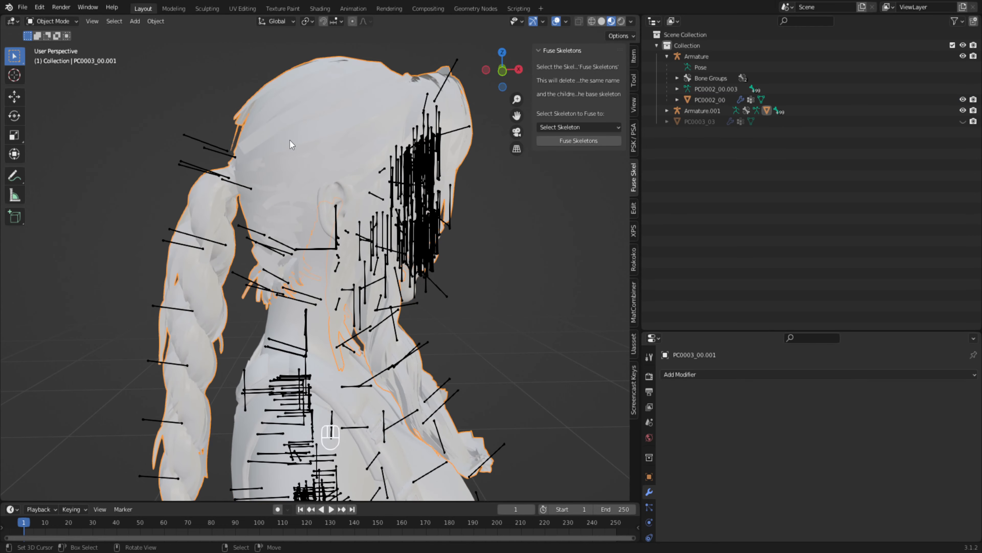
Select all of Armature.001's bones in Pose Mode and apply the selected bones' pose as the rest pose.
middle_click_drag(393, 243, 429, 229)
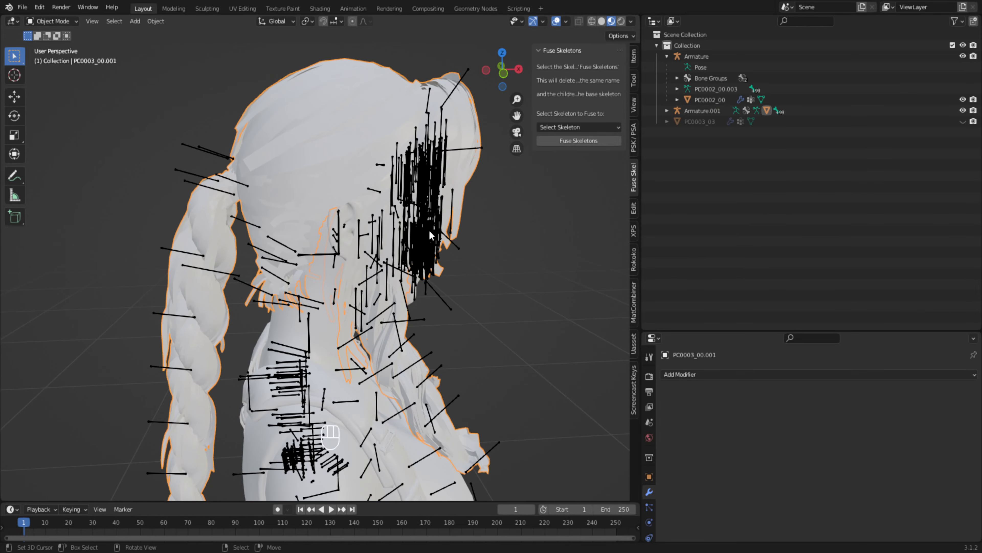
left_click(219, 151)
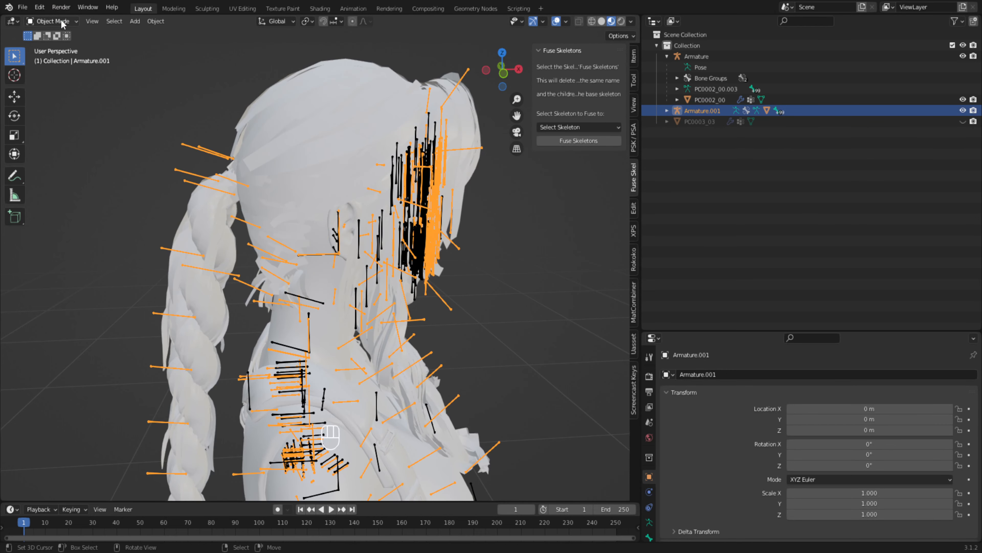
left_click(62, 21)
left_click(54, 58)
key("a")
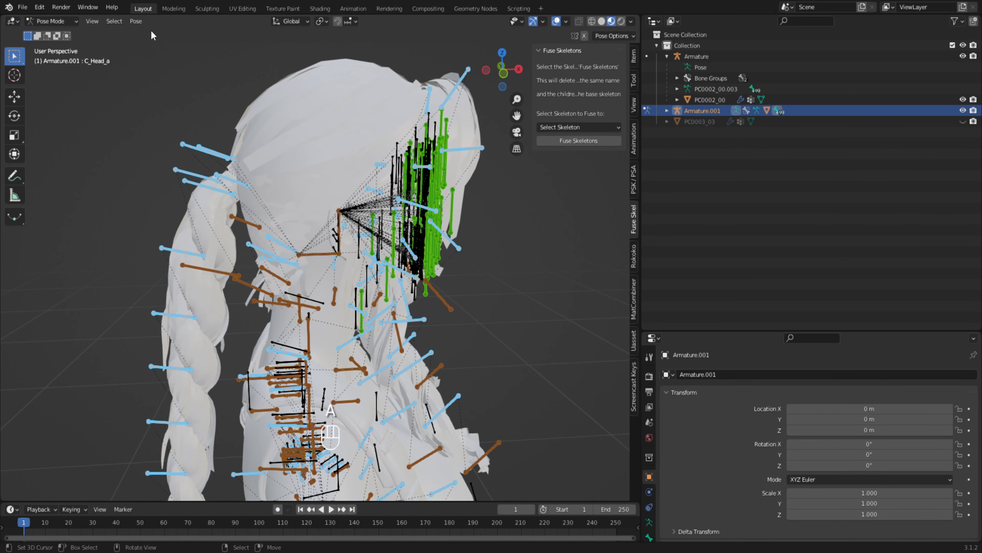
left_click(135, 21)
mouse_move(185, 58)
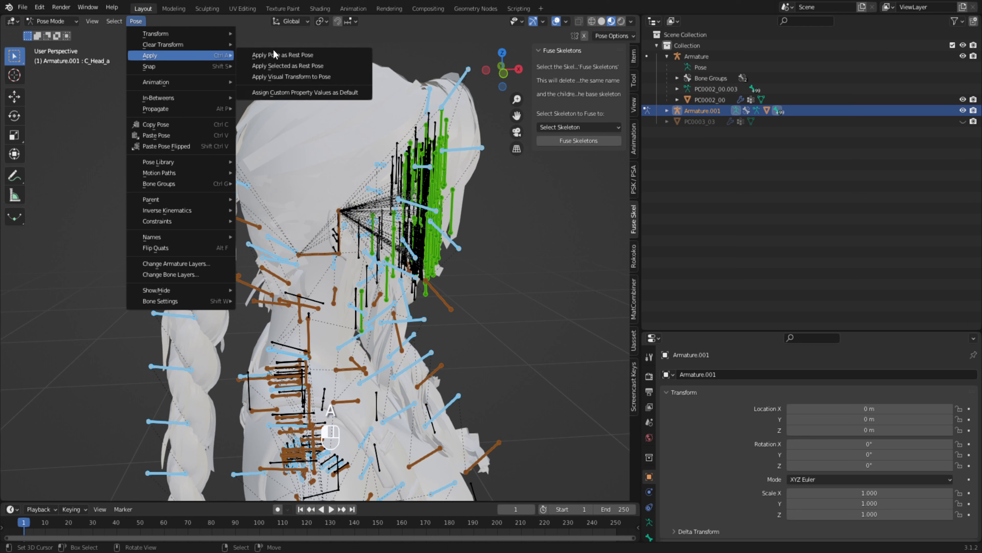
left_click(284, 66)
Return to Object Mode and apply location, rotation and scale to all visible objects.
left_click(52, 21)
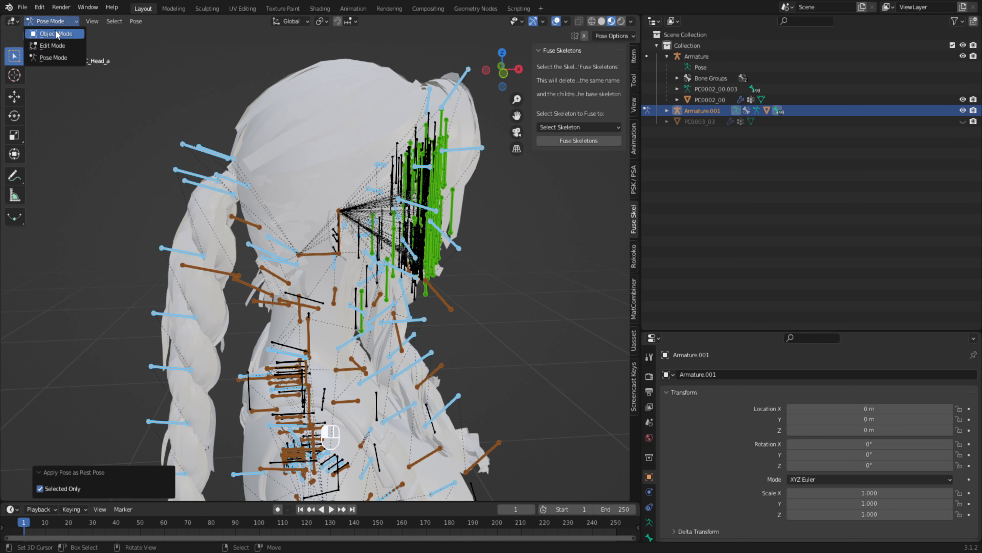
left_click(56, 34)
key("a")
key("ctrl+a")
left_click(193, 109)
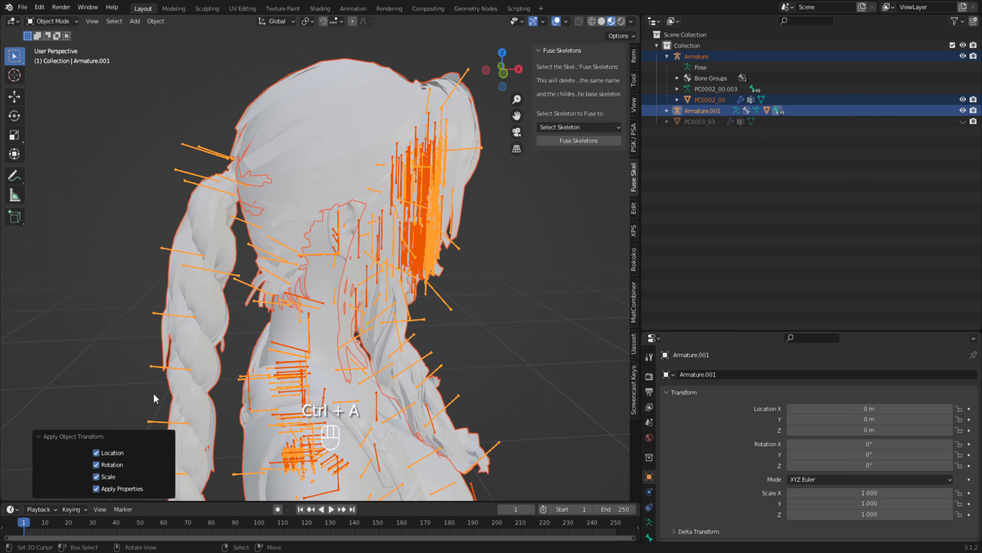
Add an Armature modifier to the hair mesh PC0003_00.001 and set its object to Armature.
left_click(155, 375)
left_click(227, 217)
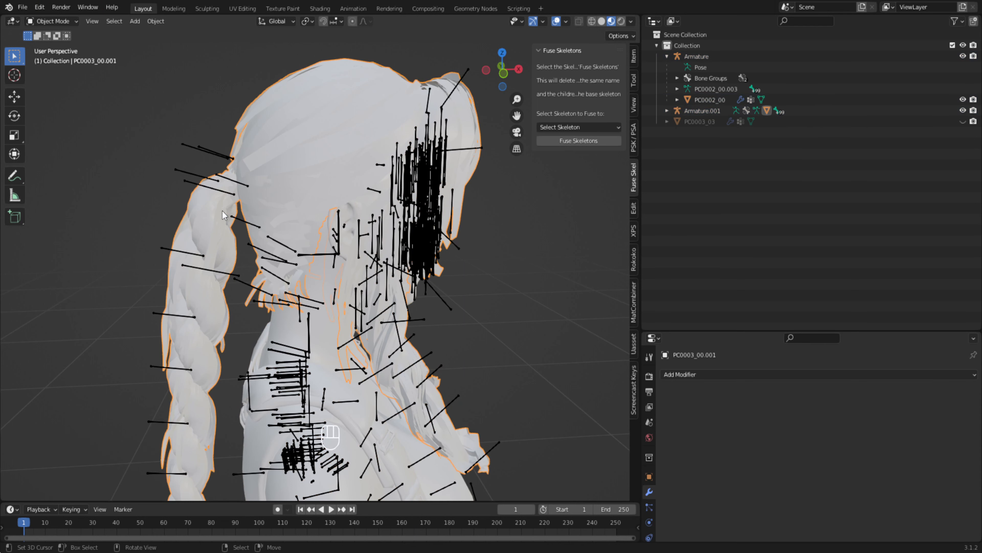
left_click(700, 375)
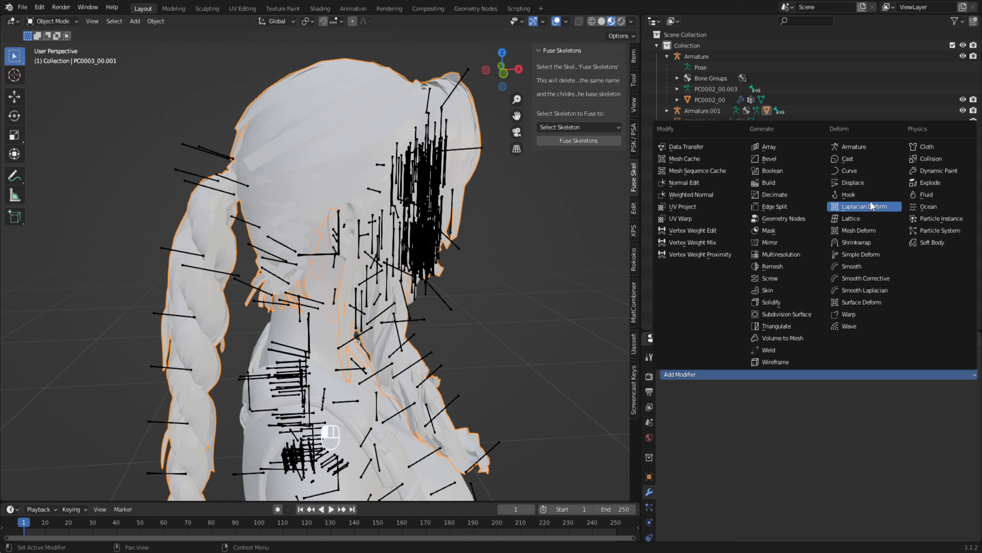
left_click(847, 148)
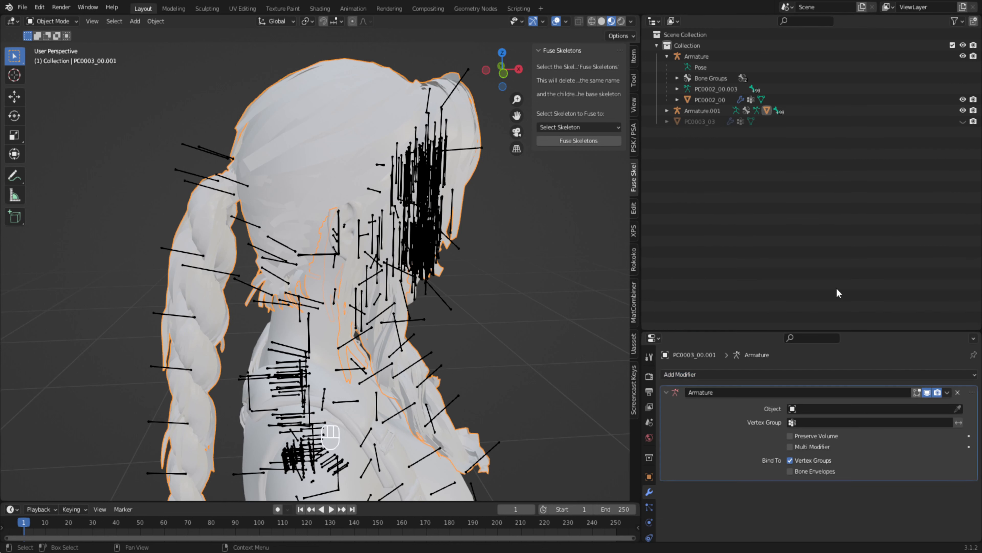
left_click(816, 409)
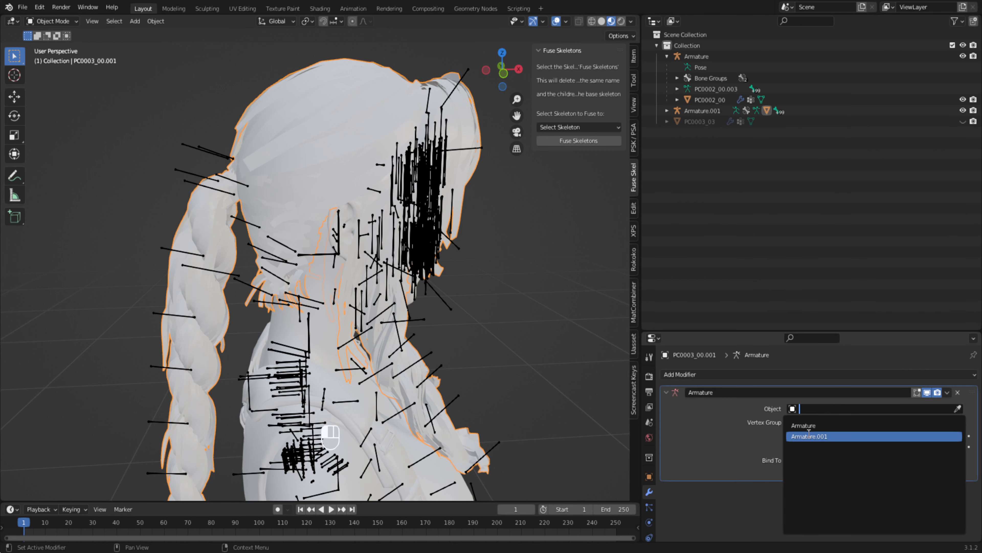
left_click(808, 433)
left_click(824, 408)
left_click(815, 424)
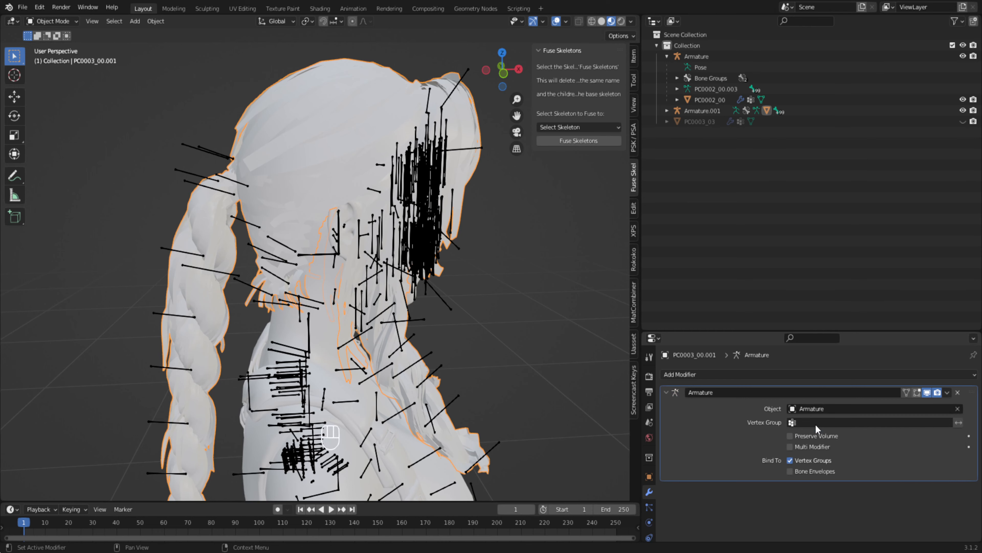
Change the target object of the hair mesh's Armature modifier to Armature.001.
left_click(463, 156)
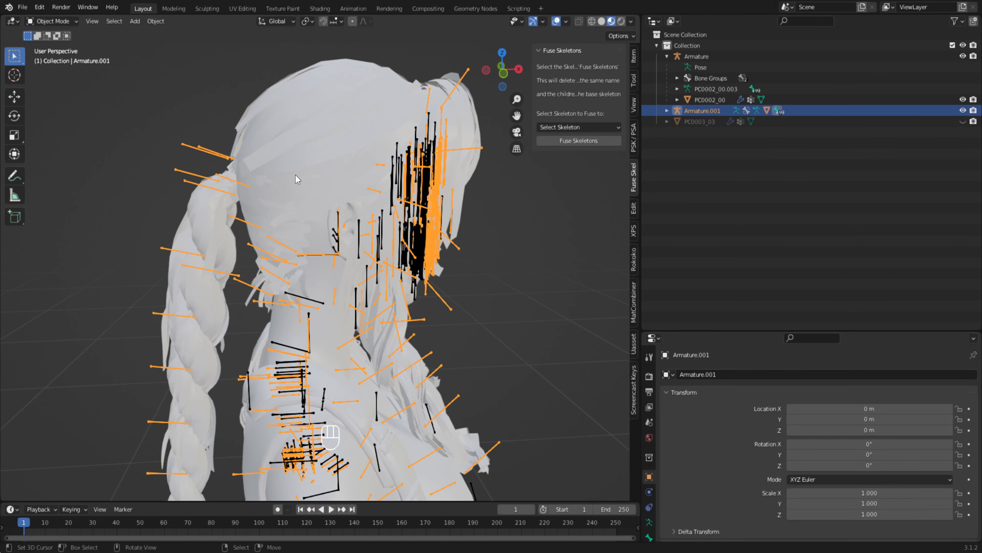
left_click(296, 175)
left_click(819, 410)
left_click(817, 436)
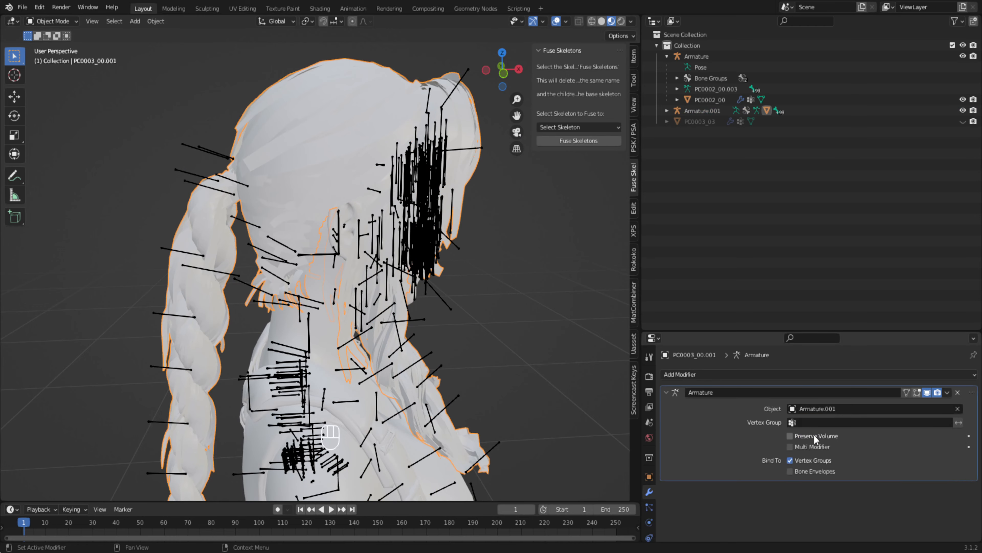
Select every visible object and apply the location transform with Rotation and Scale also enabled.
left_click(473, 148)
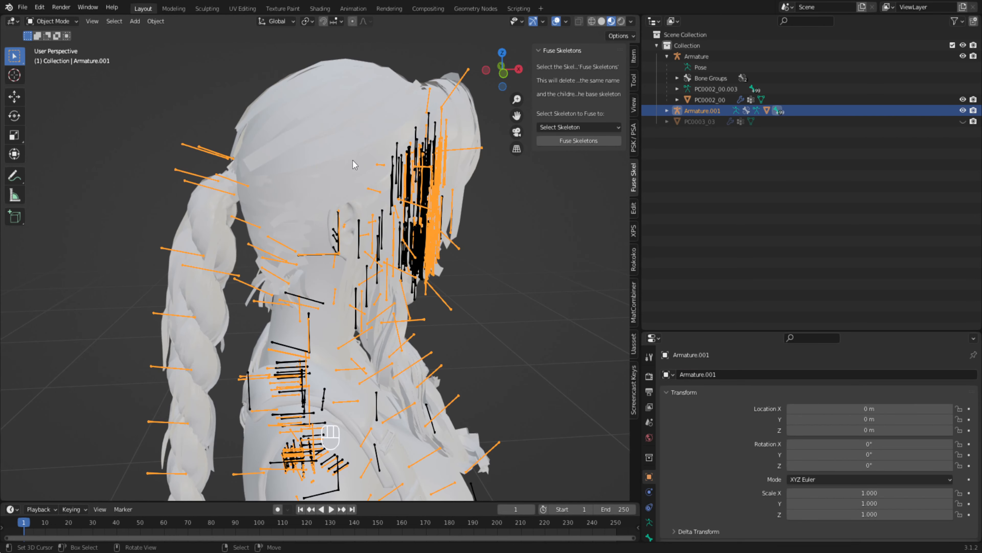
middle_click_drag(364, 203, 106, 211)
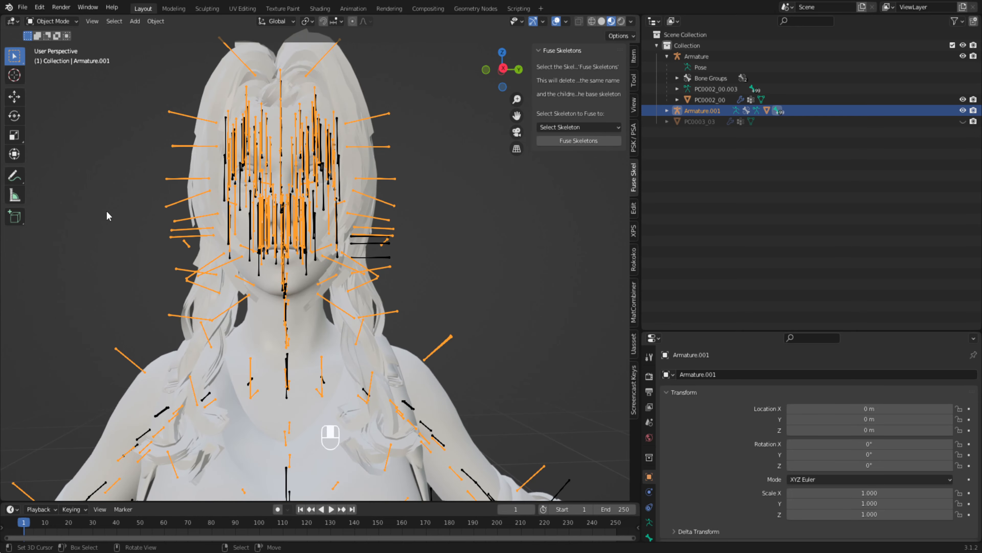
key("a")
key("a")
key("ctrl+a")
left_click(448, 251)
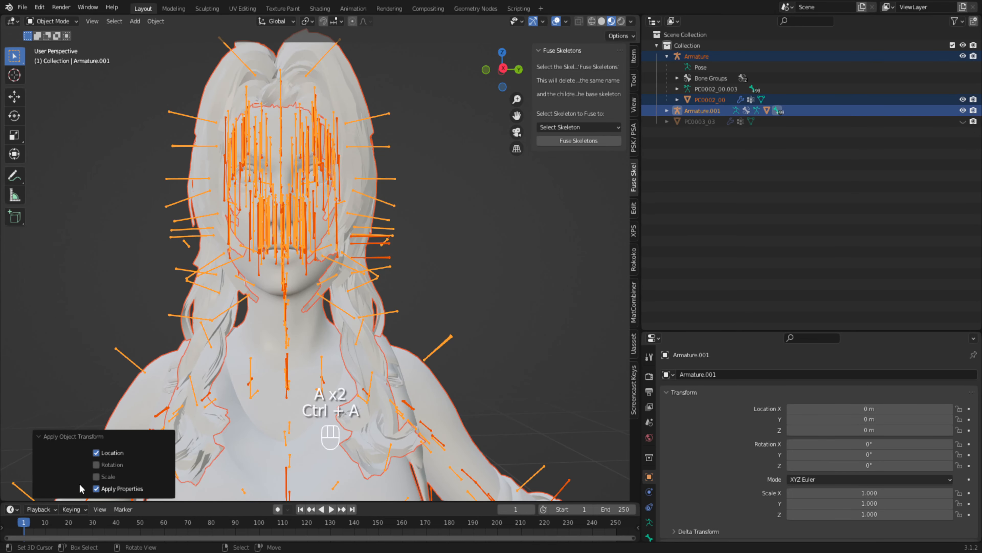
left_click(95, 465)
left_click(96, 477)
Check the fit of the hair mesh and Armature.001 on the character by temporarily moving each of them.
right_click_drag(388, 316, 474, 310)
right_click(479, 309)
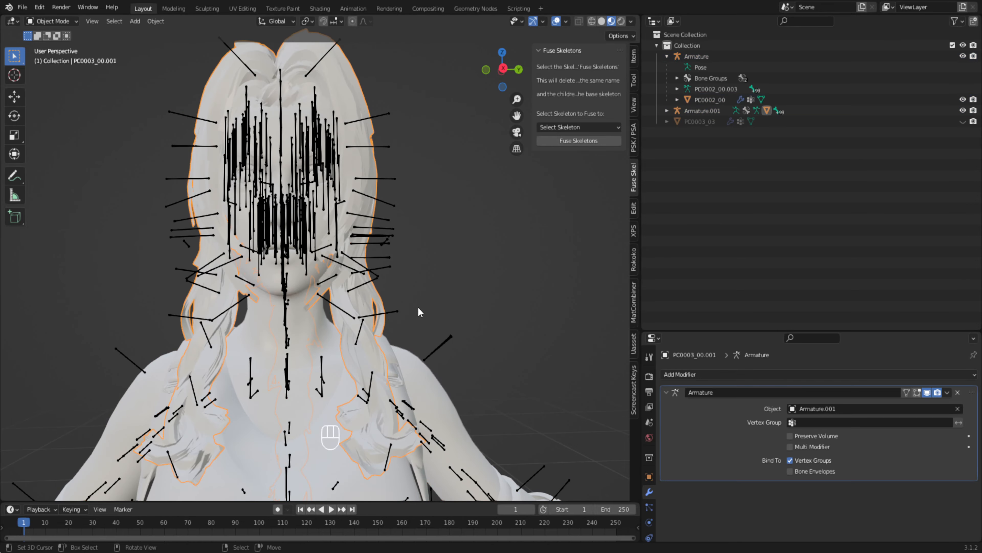
right_click_drag(402, 312, 498, 314)
right_click(499, 306)
scroll(380, 243, "down", 3)
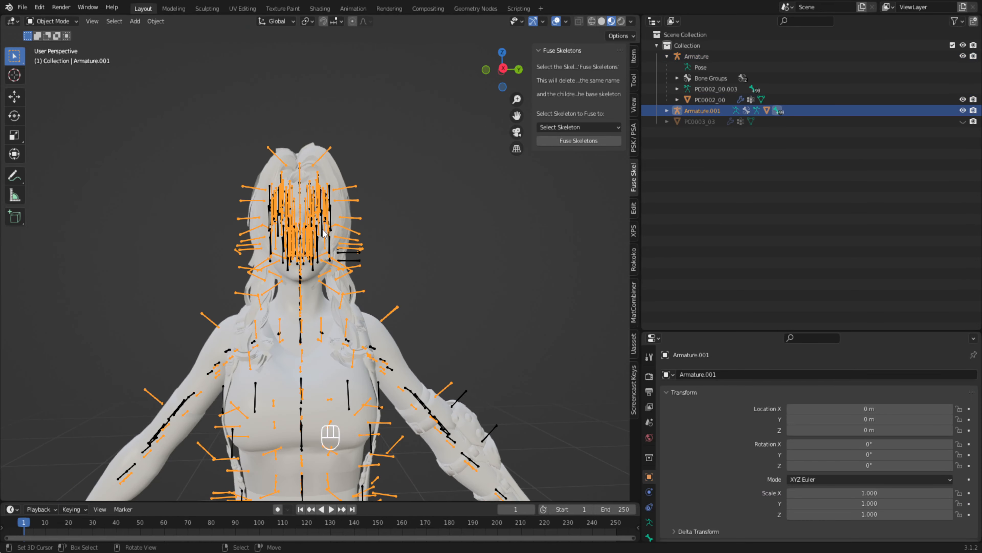
middle_click_drag(379, 242, 471, 237)
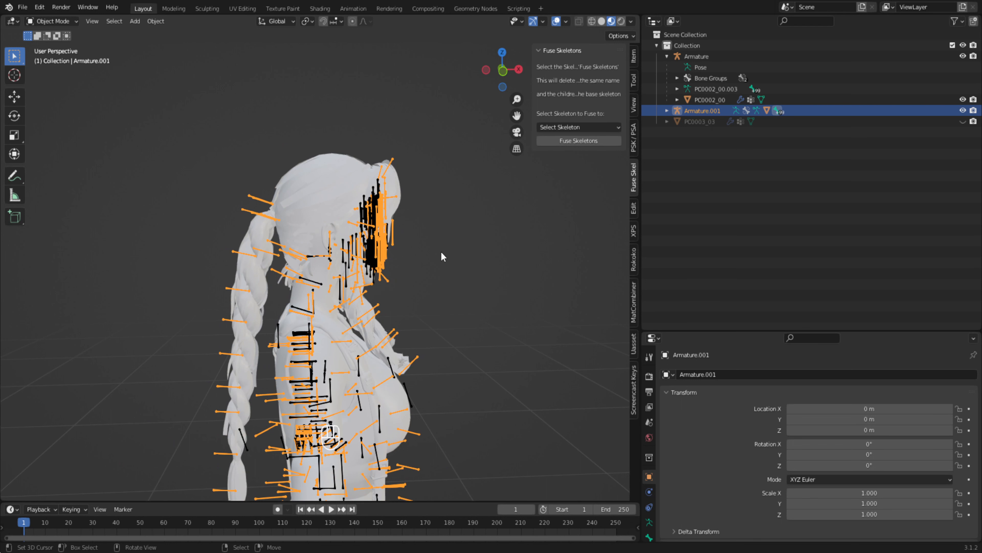
scroll(329, 288, "up", 4)
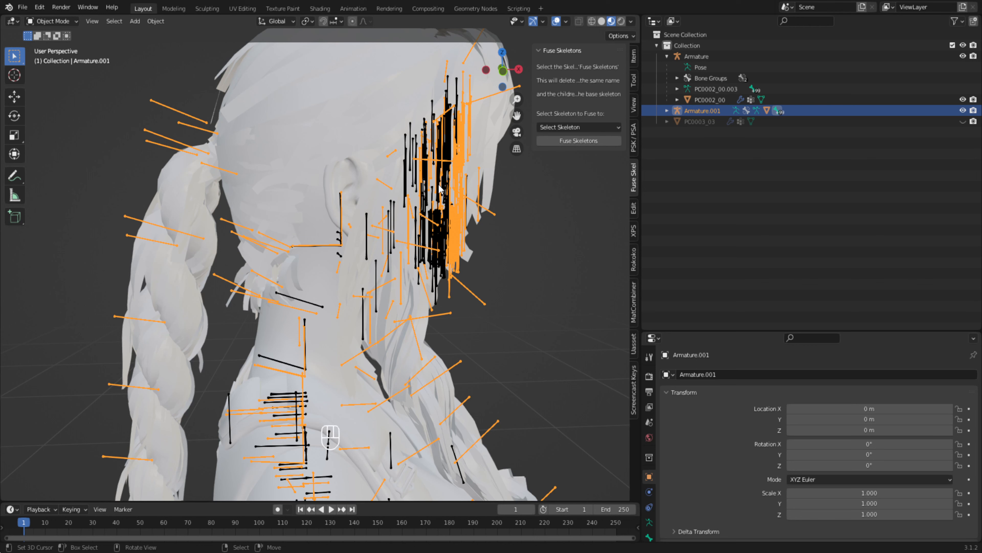
Save the file and fuse the Armature.001 skeleton into Armature, keeping Armature as the active object.
key("ctrl+s")
right_click_drag(341, 233, 264, 248)
right_click(446, 209)
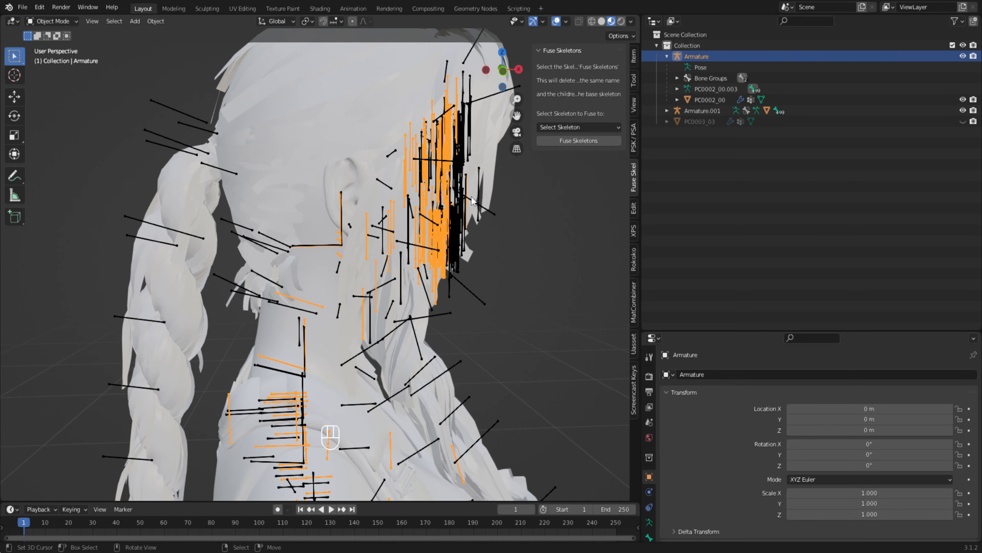
right_click_drag(480, 205, 559, 196)
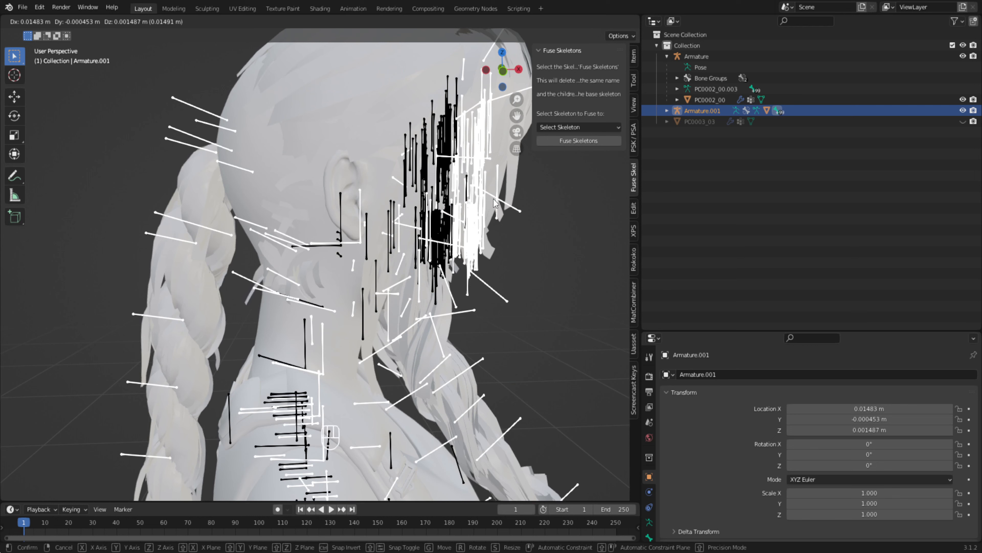
right_click(465, 253)
middle_click_drag(465, 254, 467, 250)
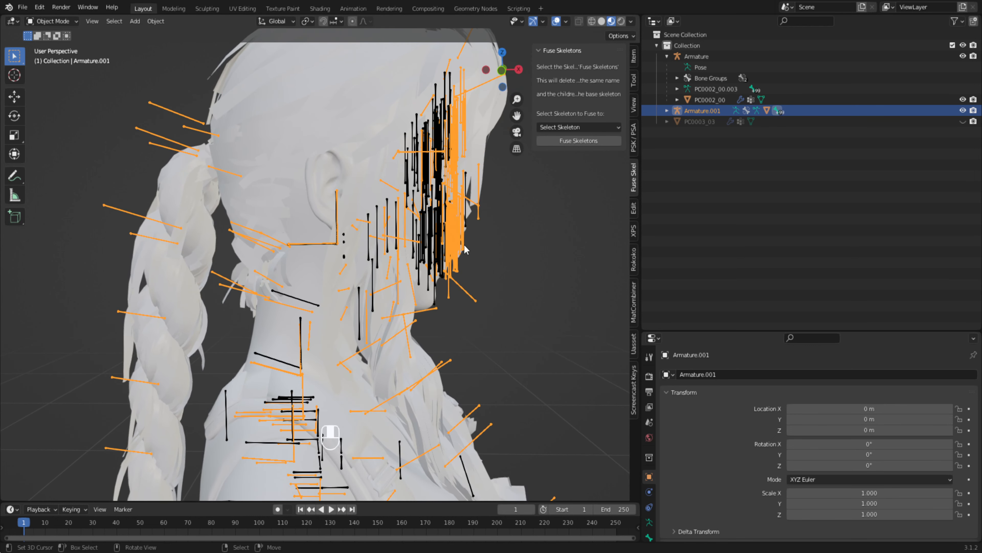
left_click(378, 211, "shift")
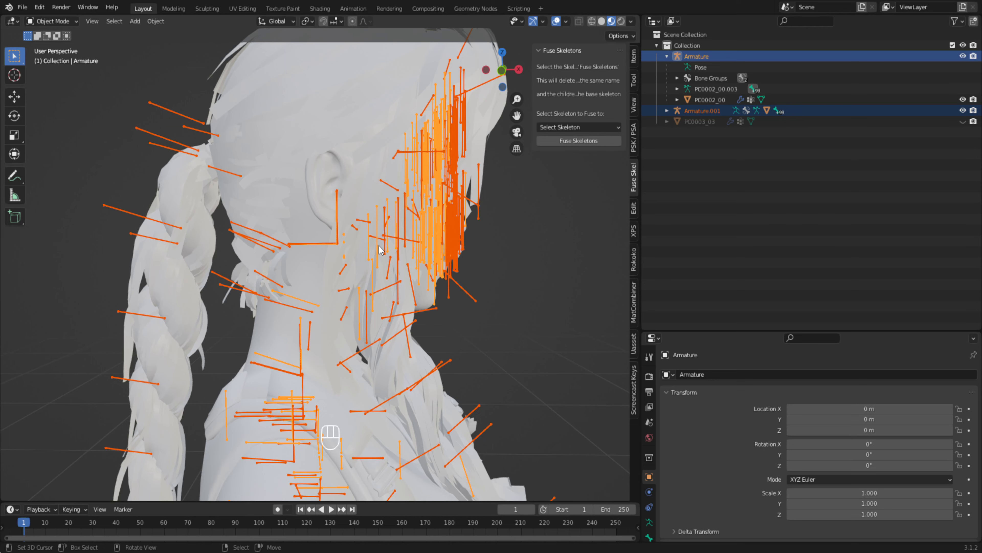
left_click(567, 142)
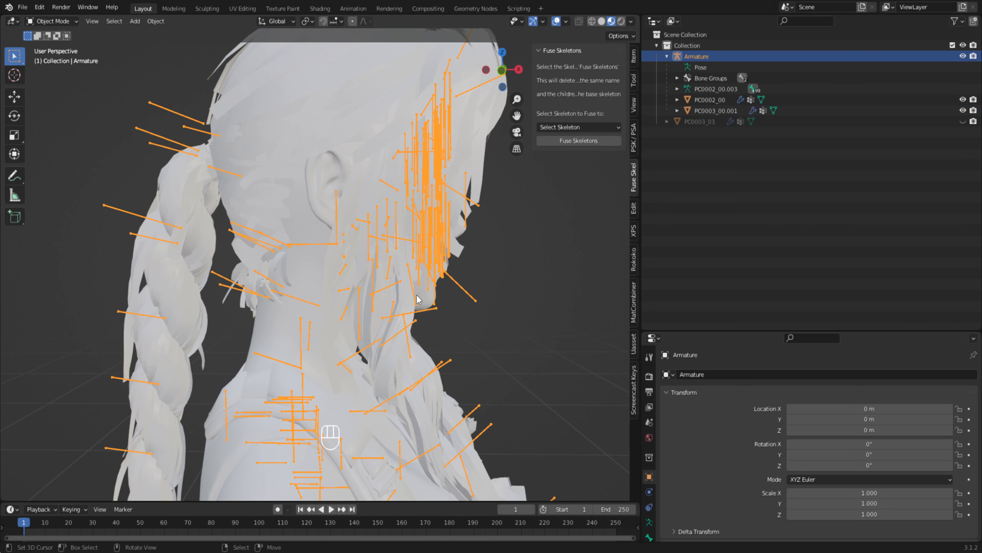
Inspect the fused skeleton and attached hair across the whole character from several sides.
scroll(422, 298, "down", 5)
middle_click_drag(387, 294, 253, 290)
scroll(263, 294, "down", 5)
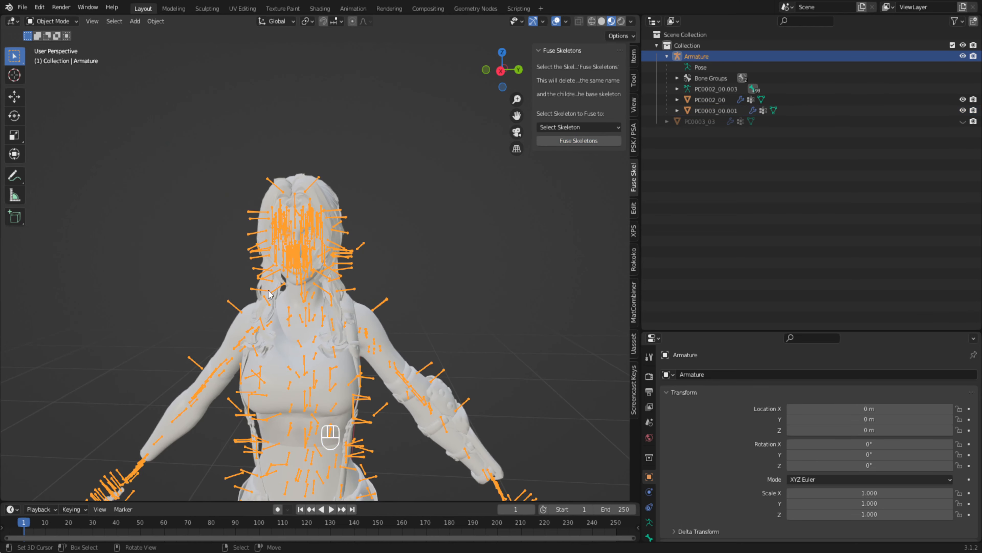
middle_click_drag(334, 341, 353, 19, "shift")
middle_click_drag(350, 333, 153, 338)
middle_click_drag(119, 334, 342, 335)
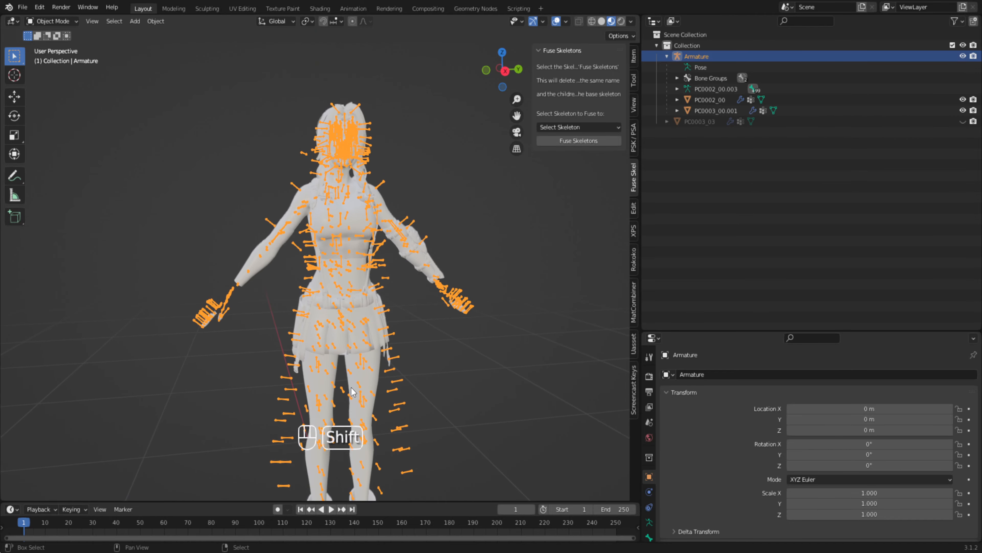
Put Armature in Pose Mode and test the front hair bones L_HairA_a_Phy and R_HairA_a_Phy with temporary rotations.
mouse_move(322, 202)
middle_mouse_down()
mouse_move(505, 221)
mouse_move(318, 217)
middle_mouse_up()
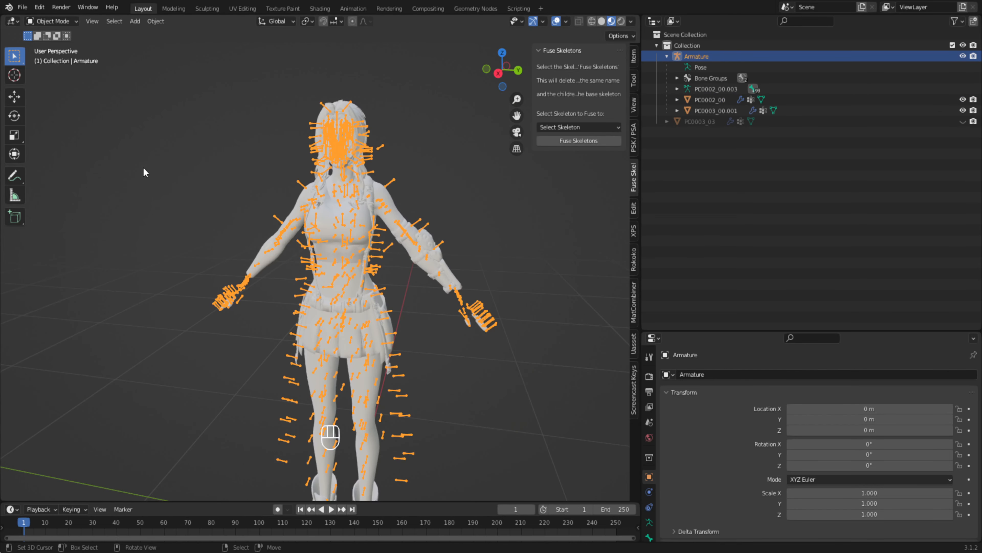
left_click(48, 21)
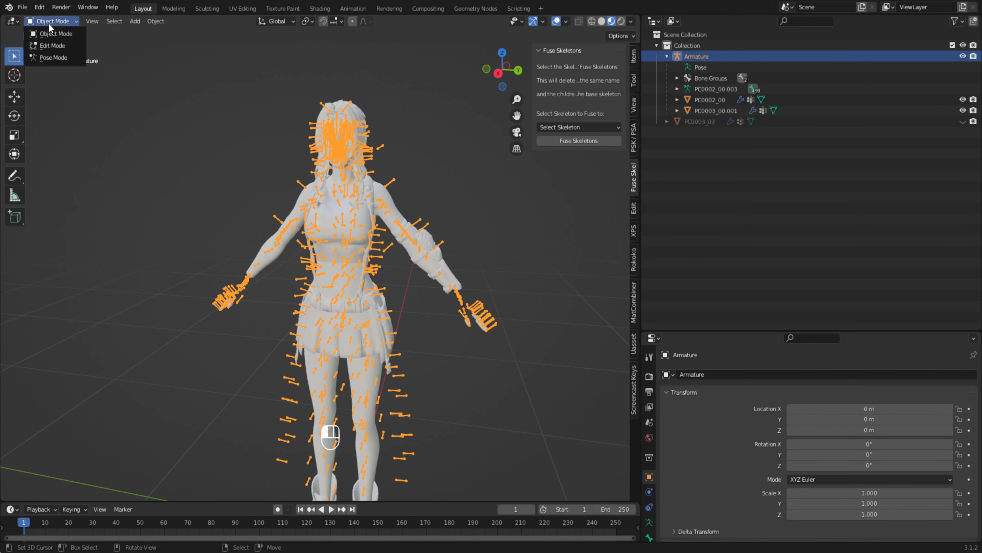
left_click(55, 59)
scroll(313, 87, "up", 3)
middle_click_drag(356, 66, 391, 170, "shift")
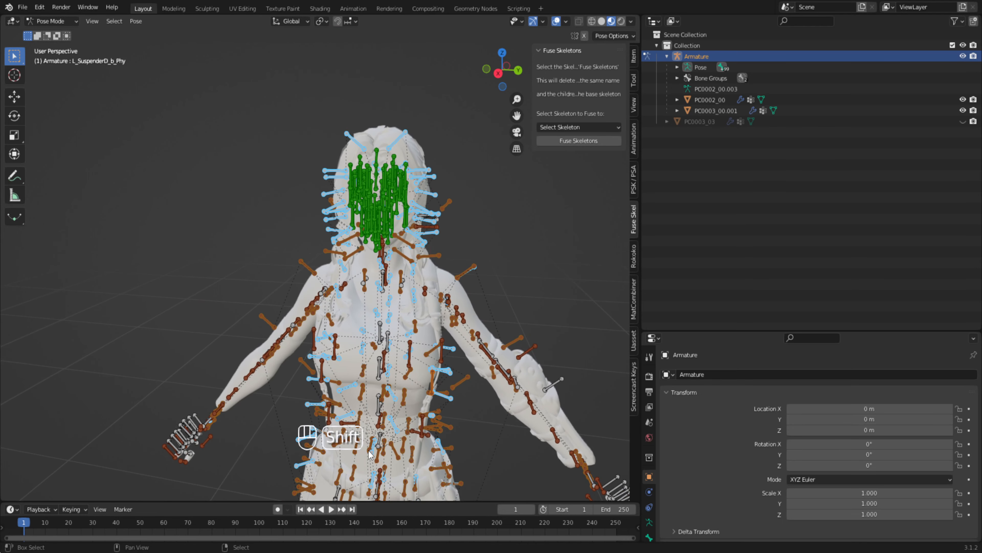
left_click(398, 137)
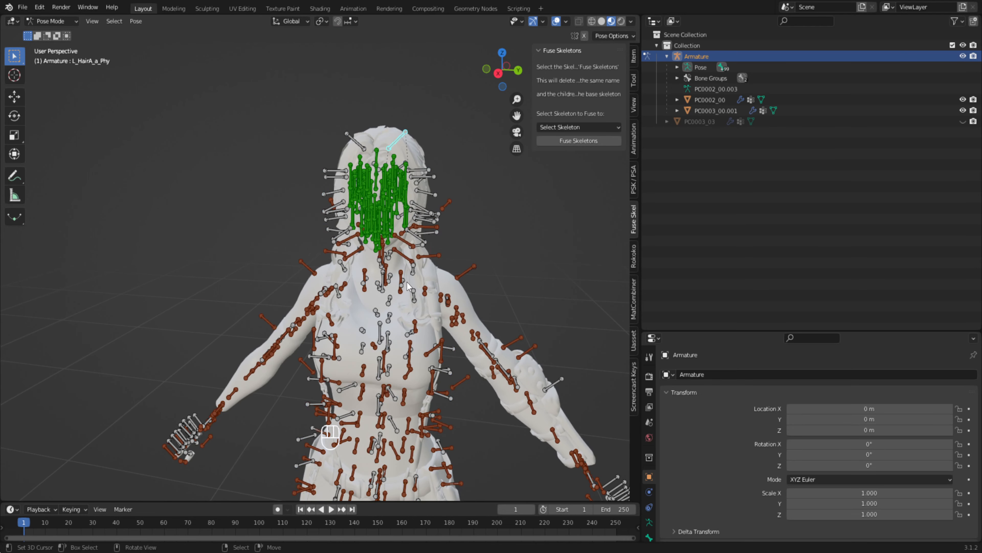
key("r")
right_click(381, 124)
left_click(354, 146)
key("r")
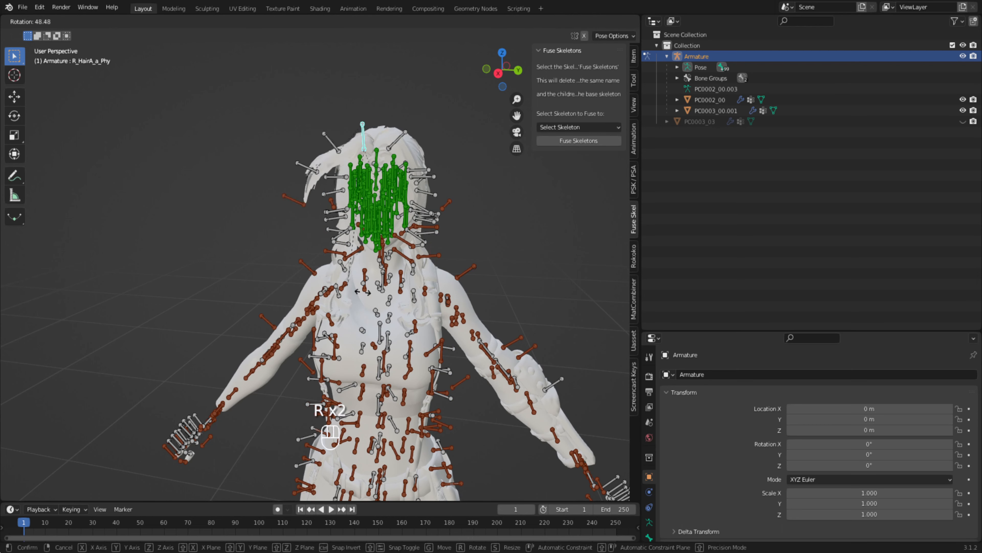
right_click(416, 272)
Test the braid by temporarily rotating the C_HairB_a_Phy bone, and return Armature to Object Mode.
middle_click_drag(416, 273, 306, 203)
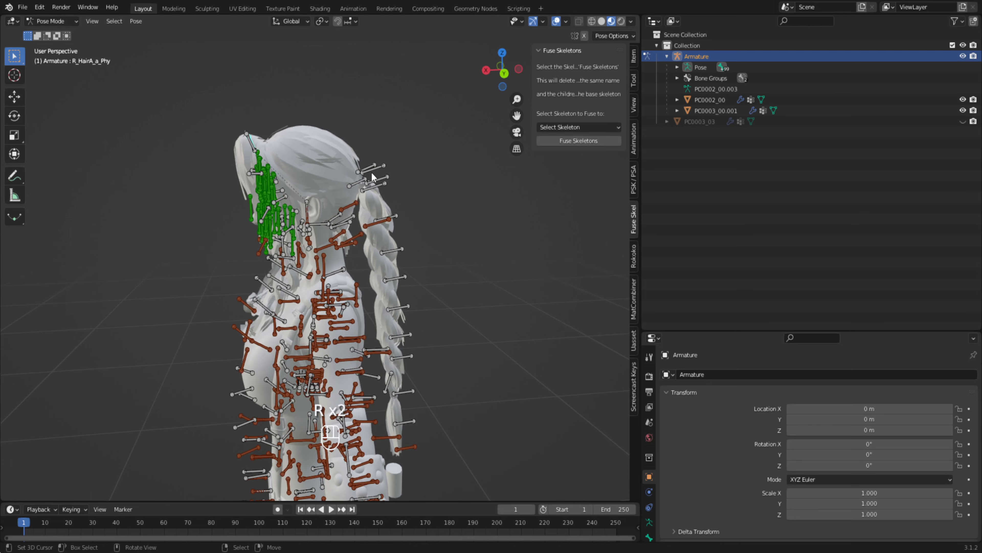
left_click(383, 182)
key("r")
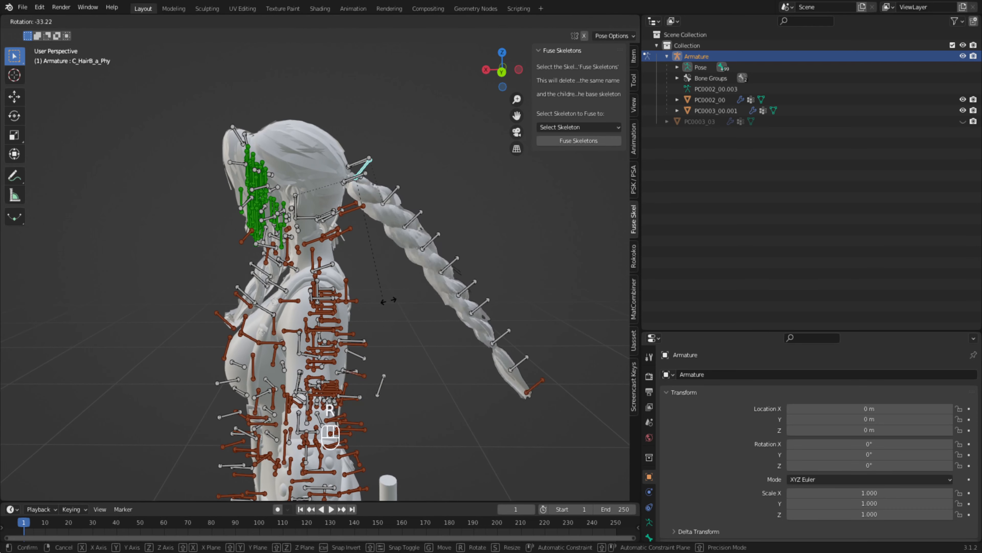
right_click(393, 219)
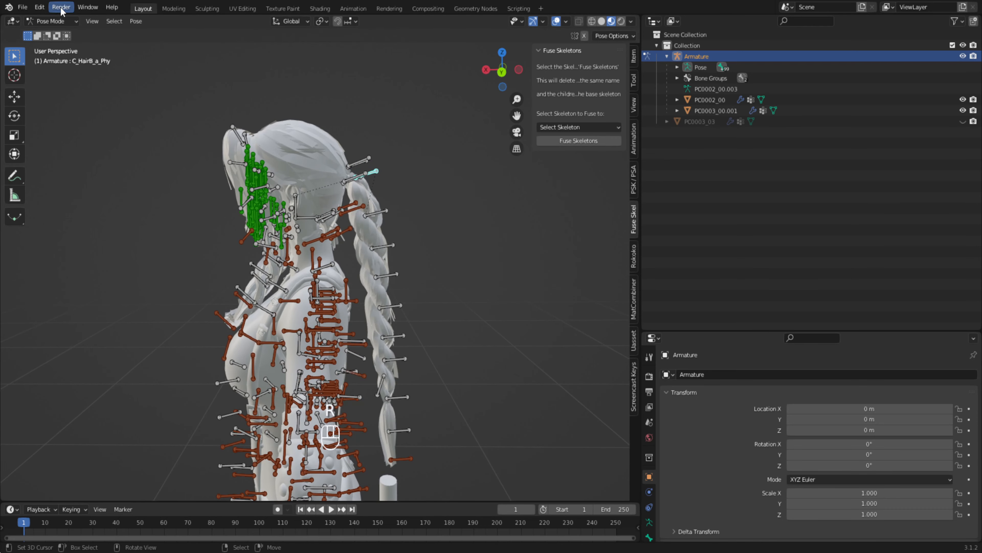
left_click(56, 21)
left_click(53, 29)
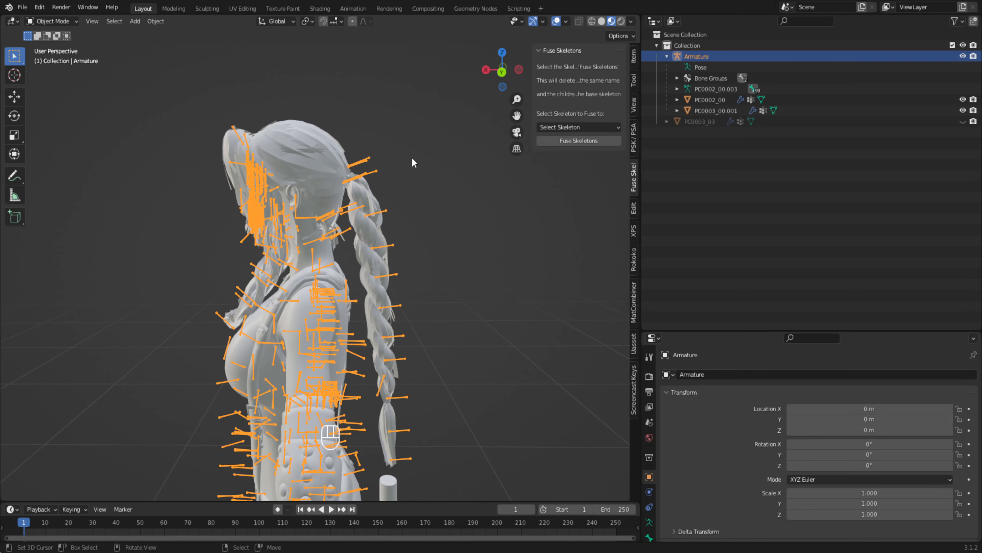
Select all objects, check that the character and hair move together with a temporary move, and clear the selection.
middle_click_drag(238, 416, 417, 405)
scroll(348, 323, "down", 2)
middle_click_drag(349, 324, 312, 140, "shift")
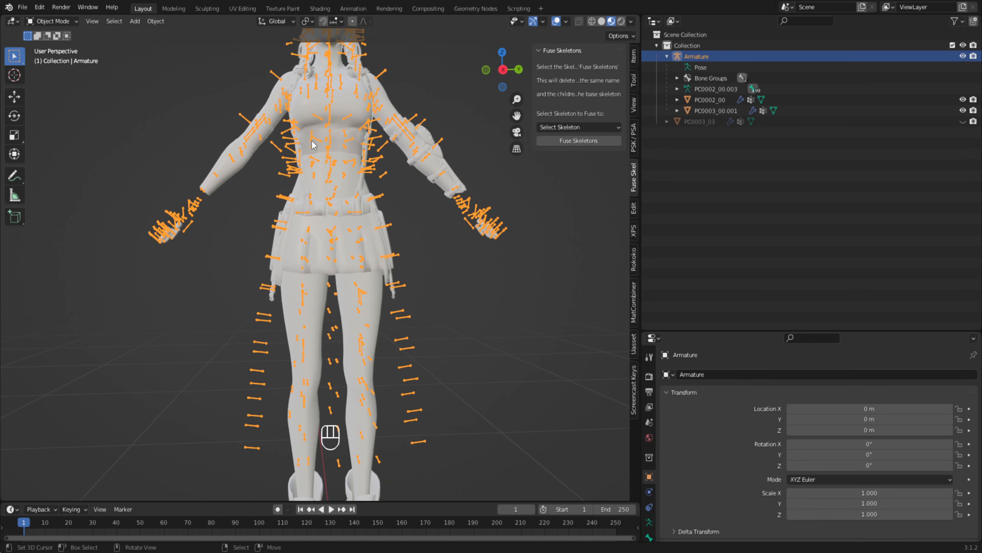
scroll(333, 215, "down", 3)
key("a")
right_click_drag(282, 311, 325, 312)
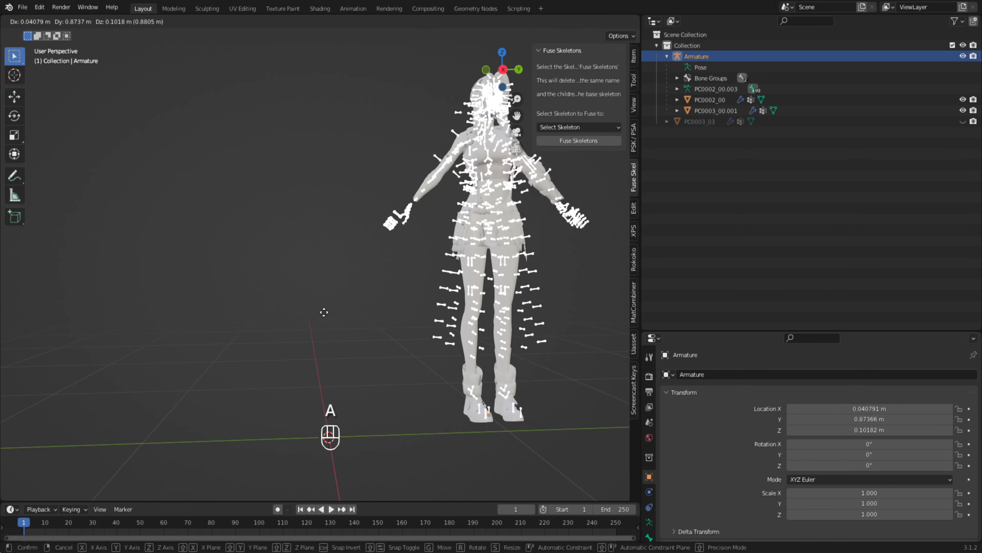
right_click(324, 312)
right_click(300, 302)
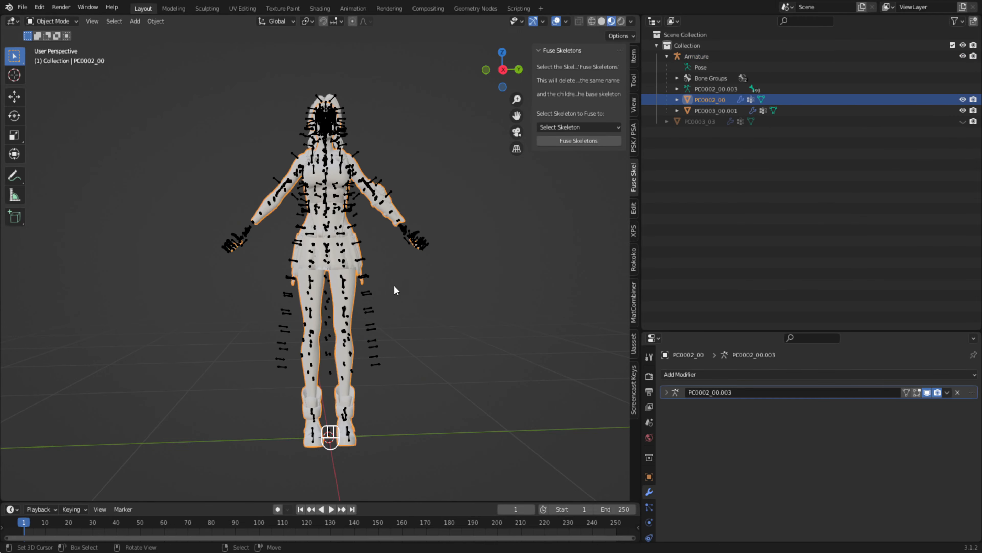
middle_click_drag(280, 226, 394, 226)
key("alt+a")
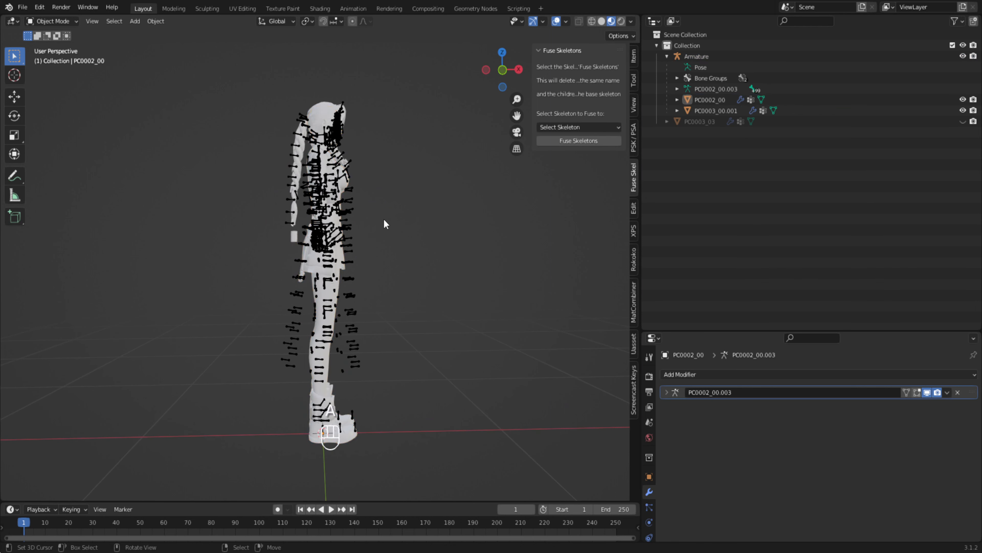